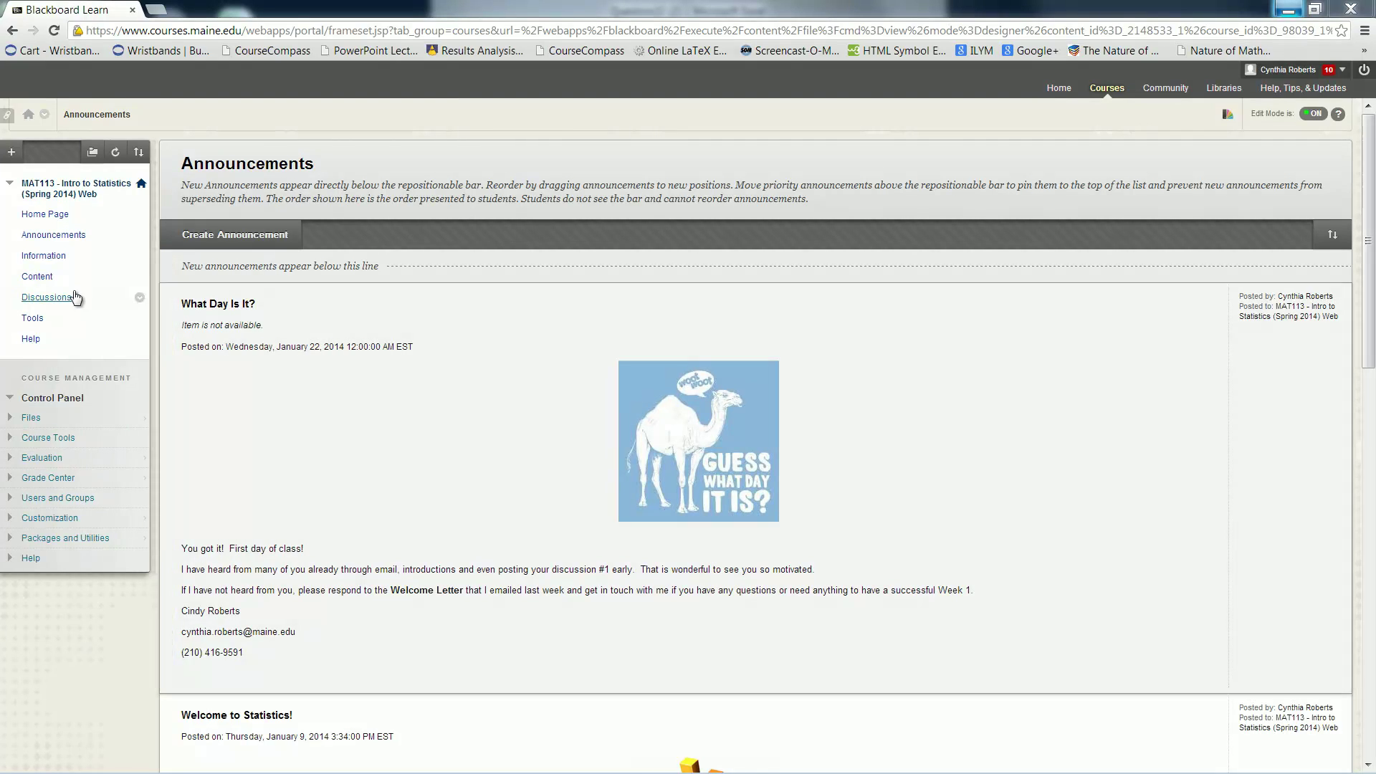
- Look through the course's Content area and open the Assignment 1 folder
left_click(40, 277)
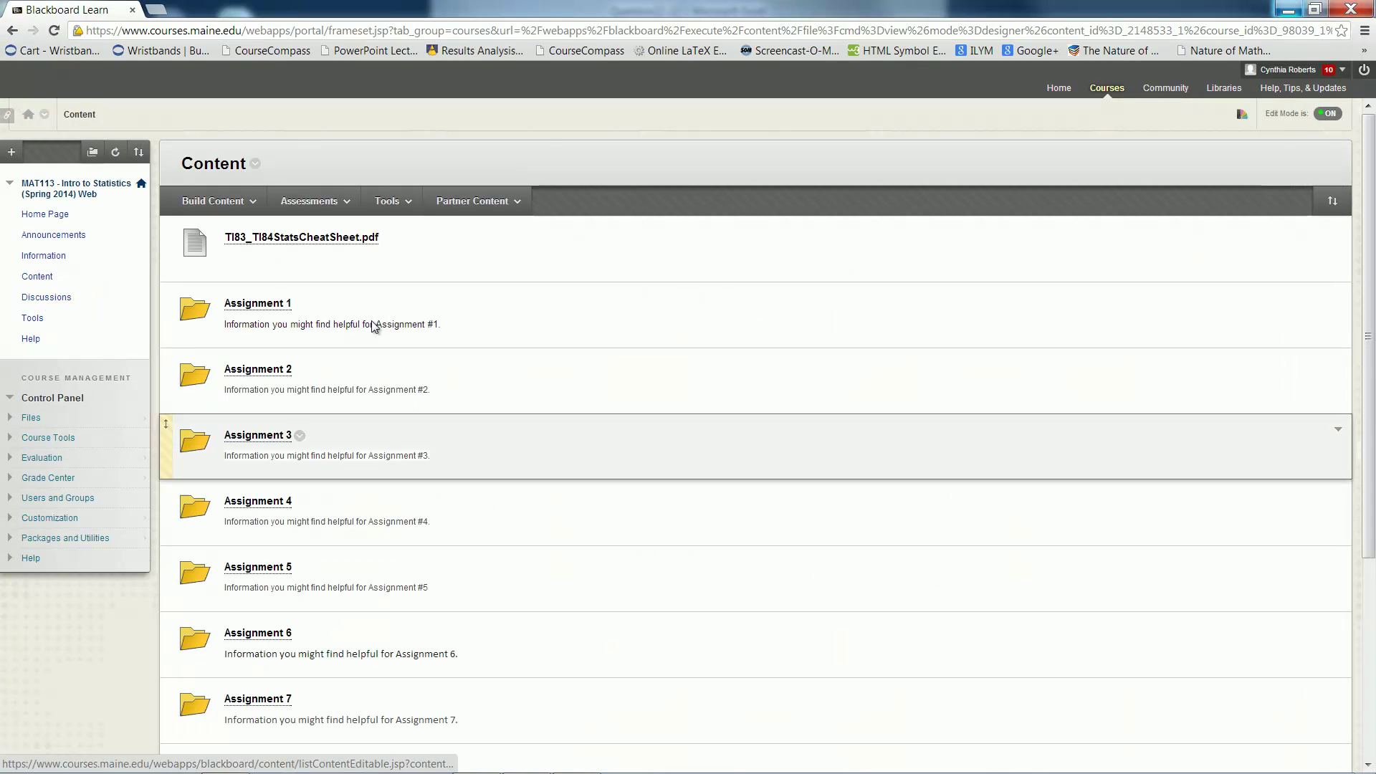
scroll(341, 559, "down", 4)
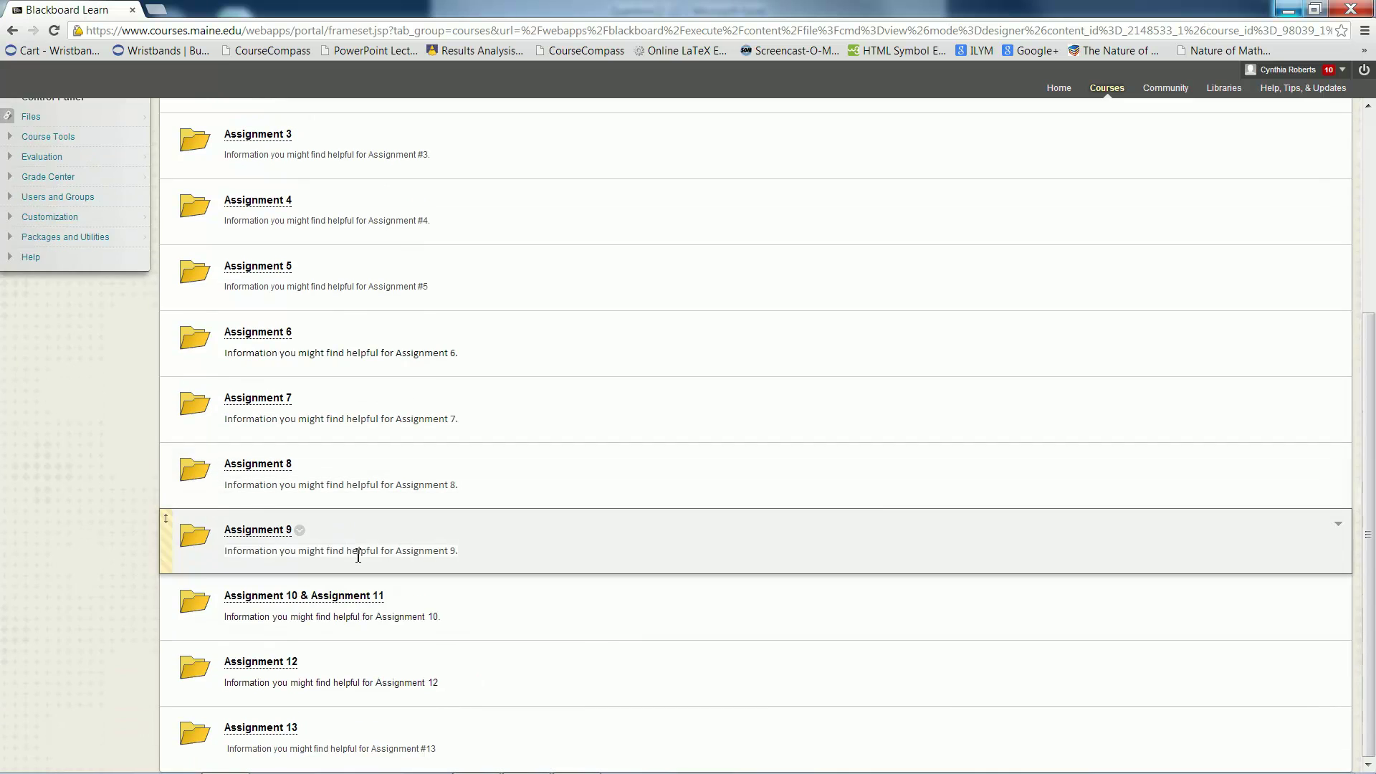
scroll(356, 553, "up", 4)
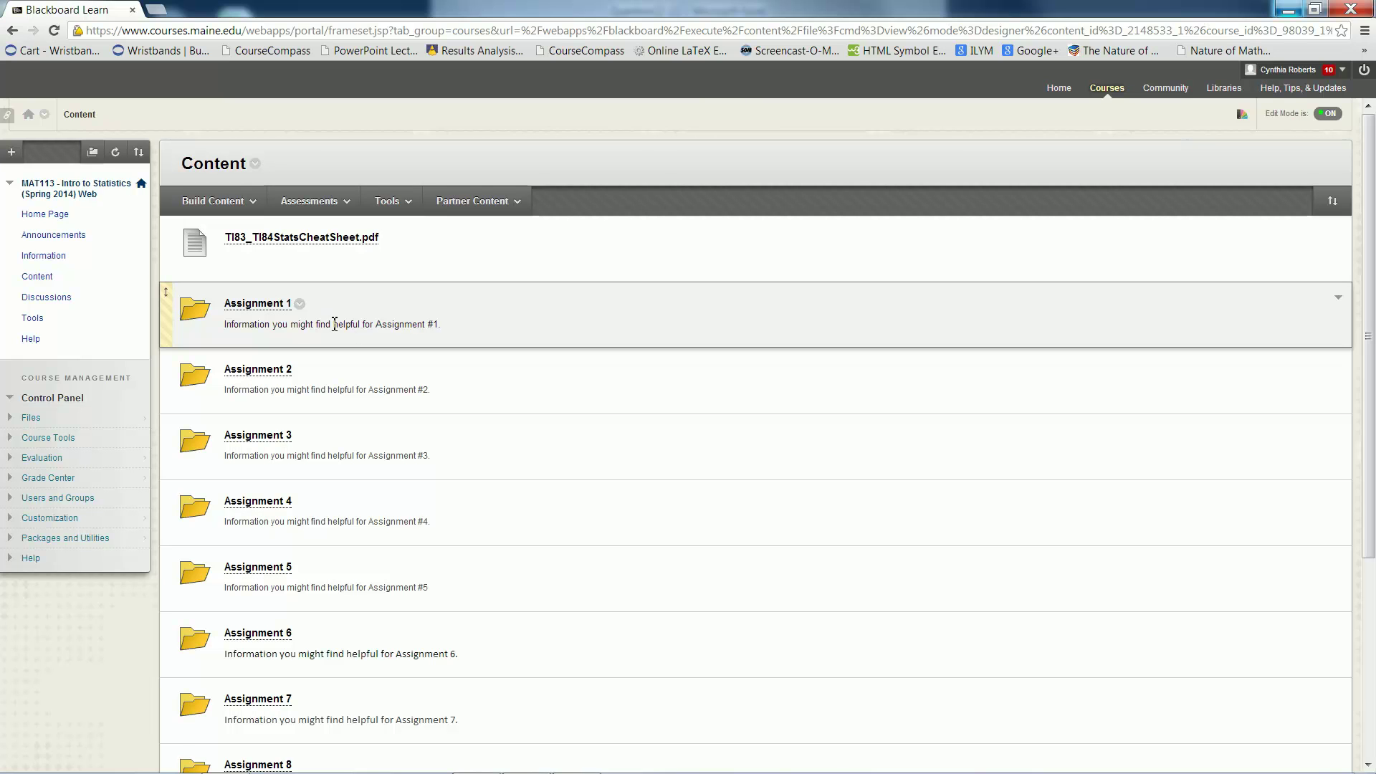
left_click(266, 310)
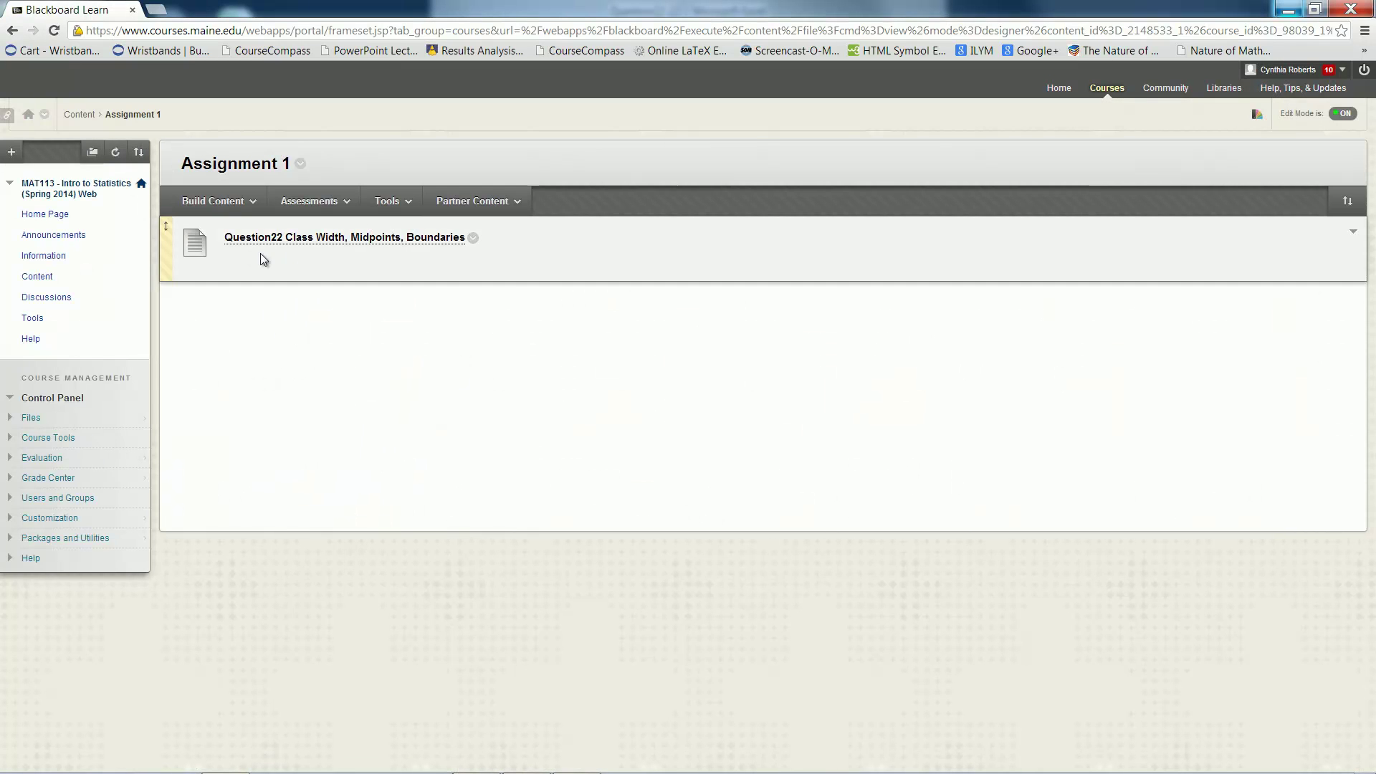
- Switch to the Question22 workbook in Excel and enter the formula =1+2 in cell A1 of Sheet2
left_click(1288, 12)
left_click(405, 562)
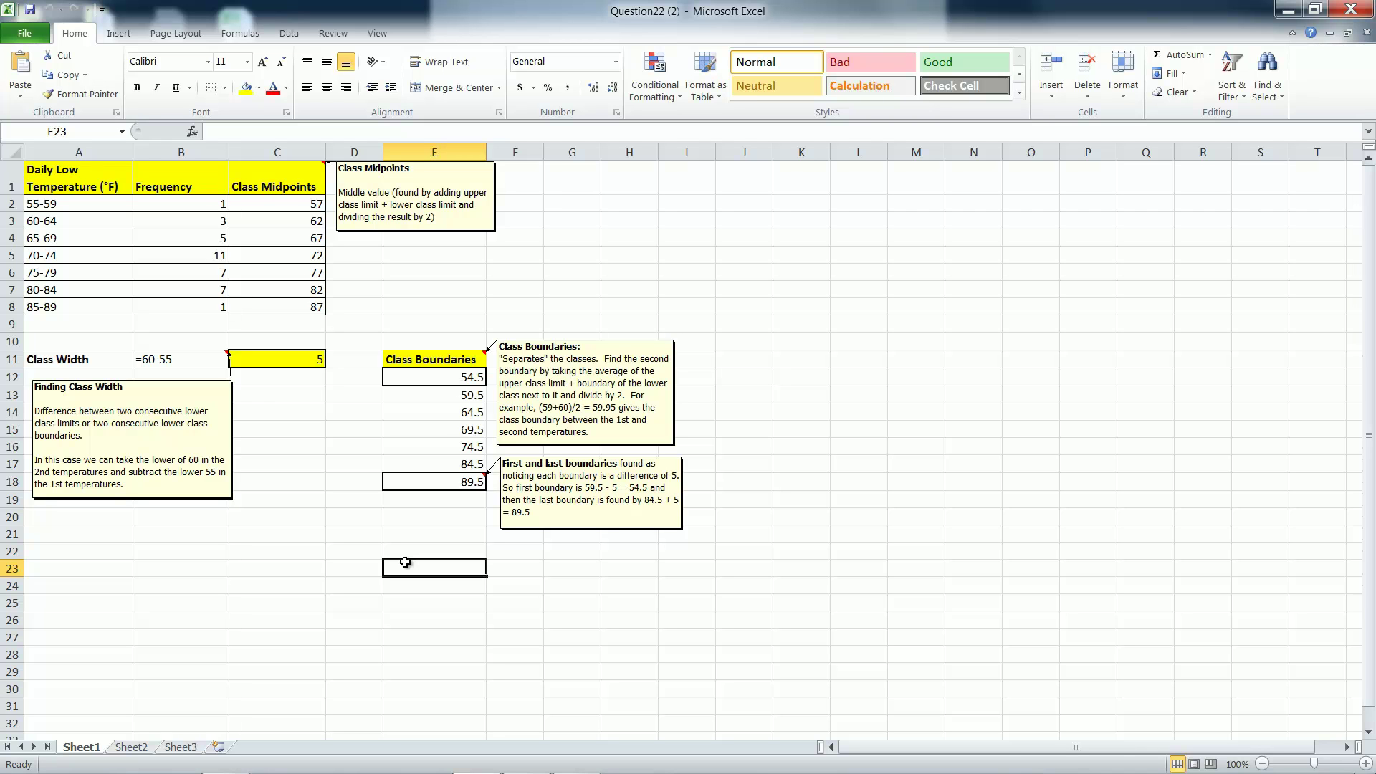
left_click(140, 748)
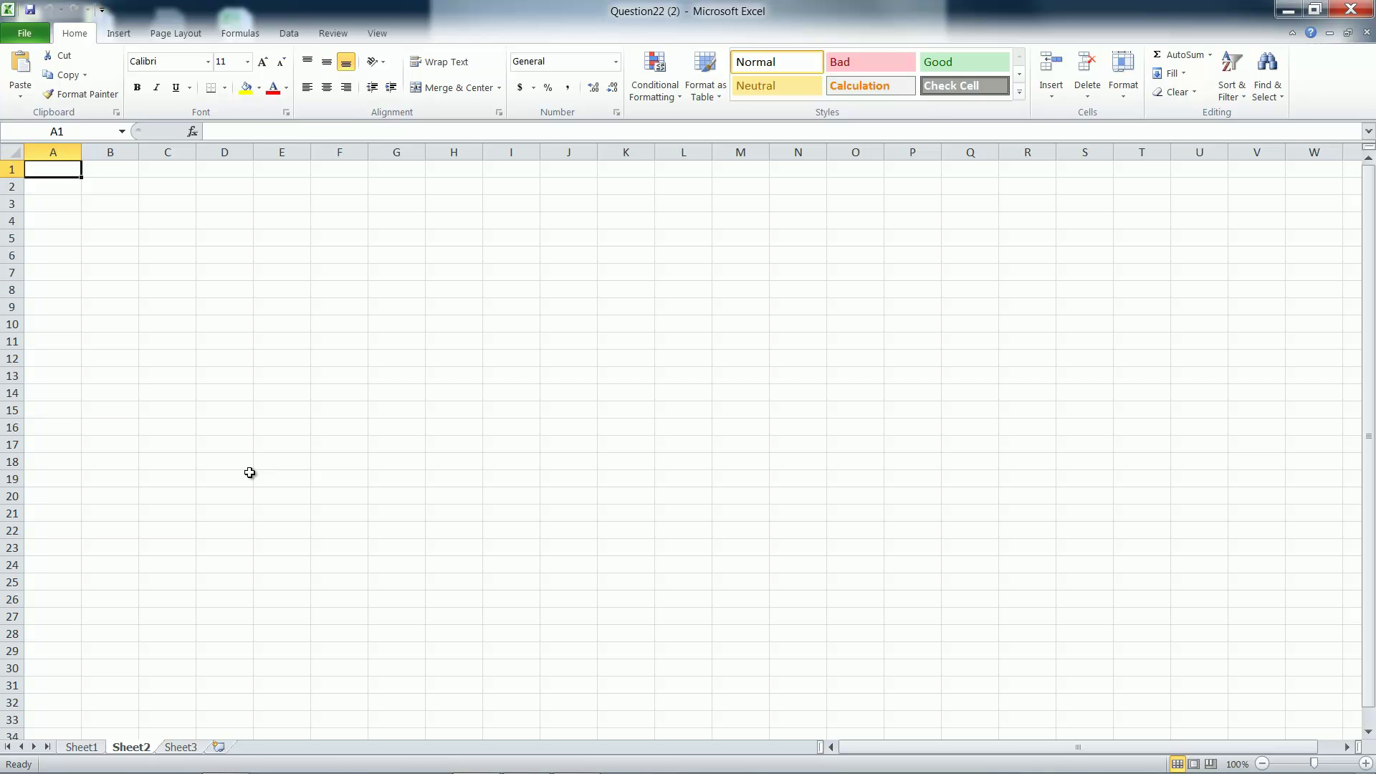
type("=")
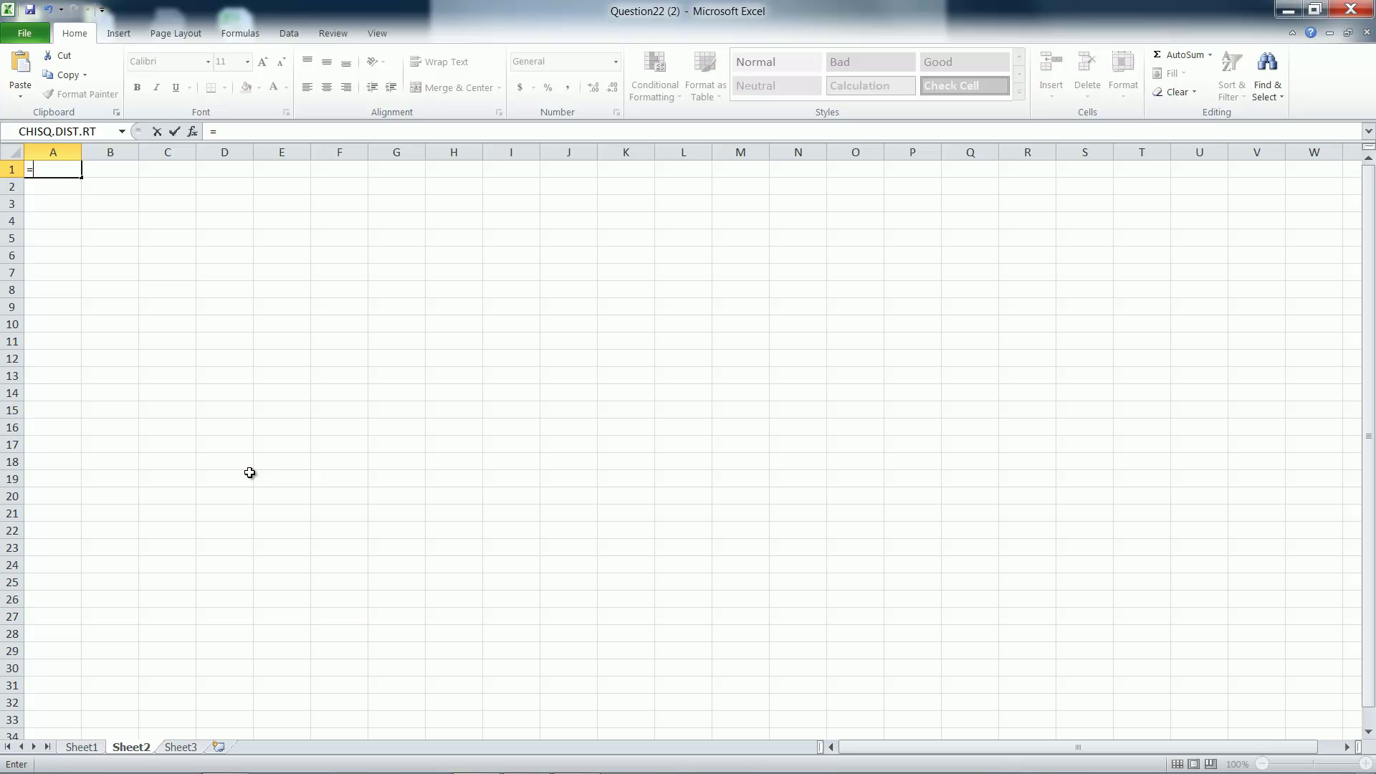
type("1+2")
key("Return")
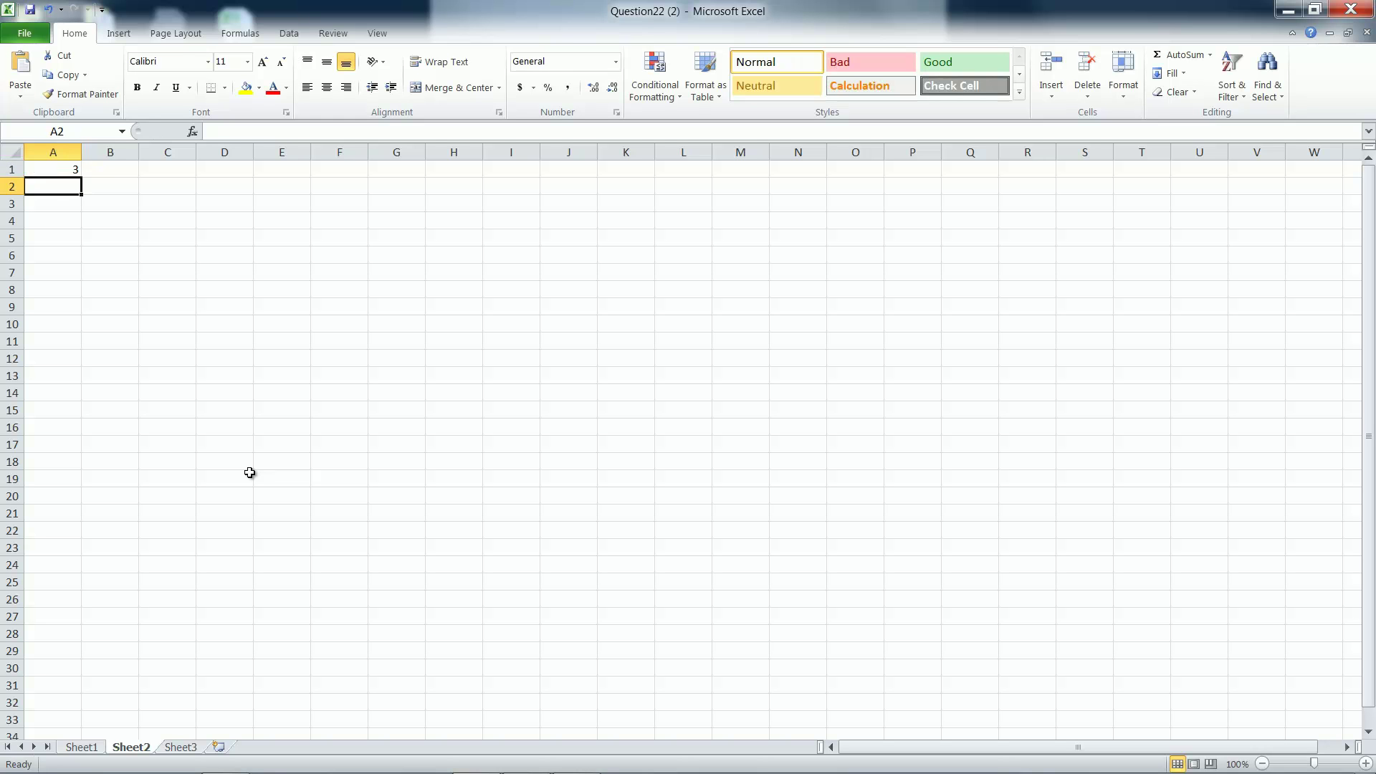
- Enter 1+2 without an equals sign in cell A3 and compare it with the formula in A1
key("Down")
type("1+2")
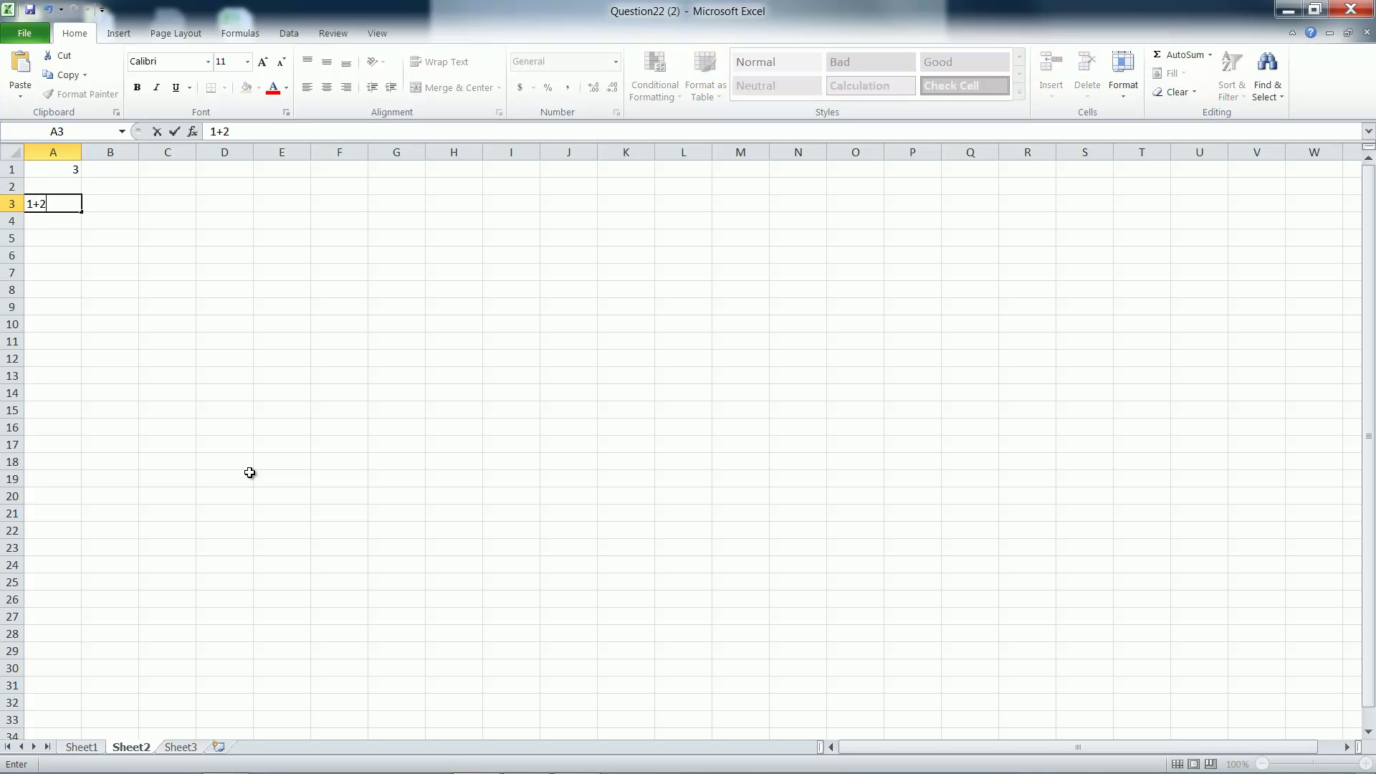
key("Return")
key("Up")
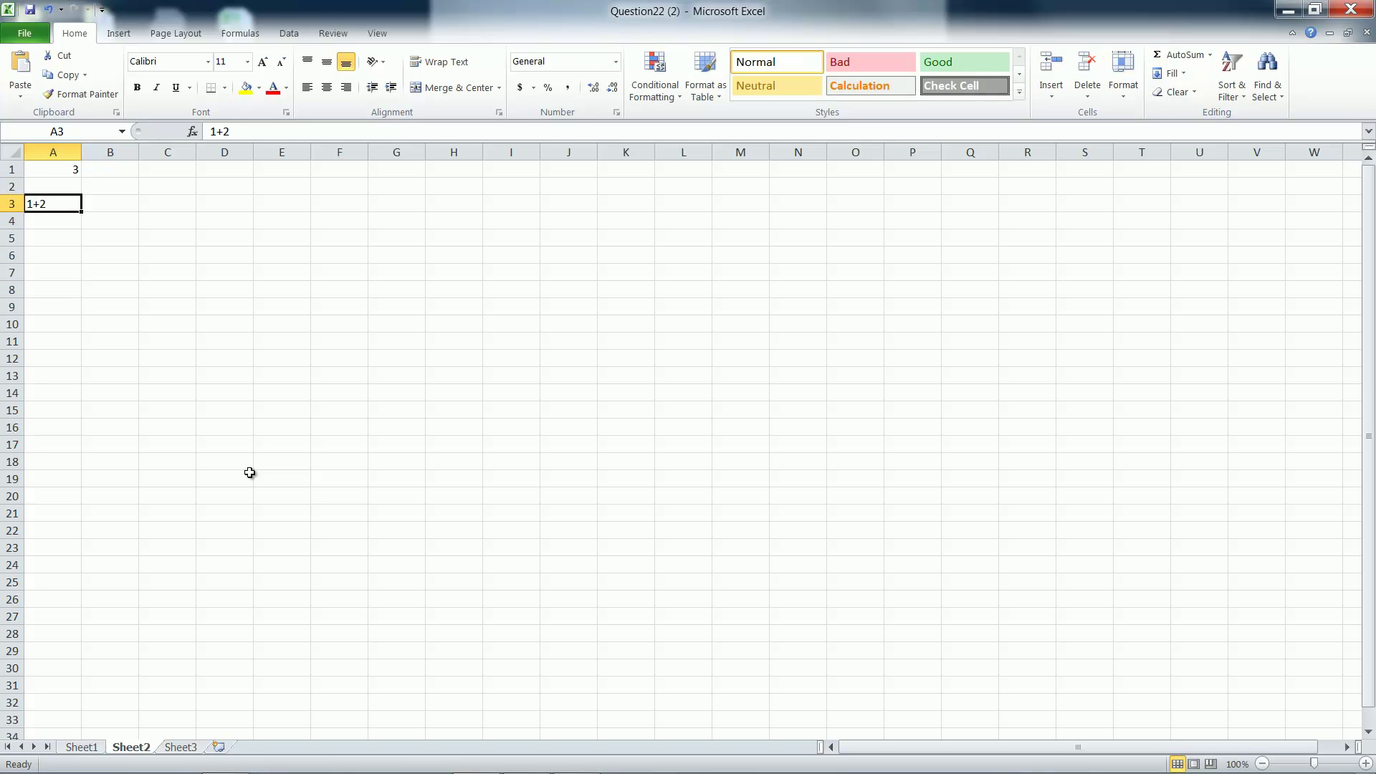
key("Up")
key("Up")
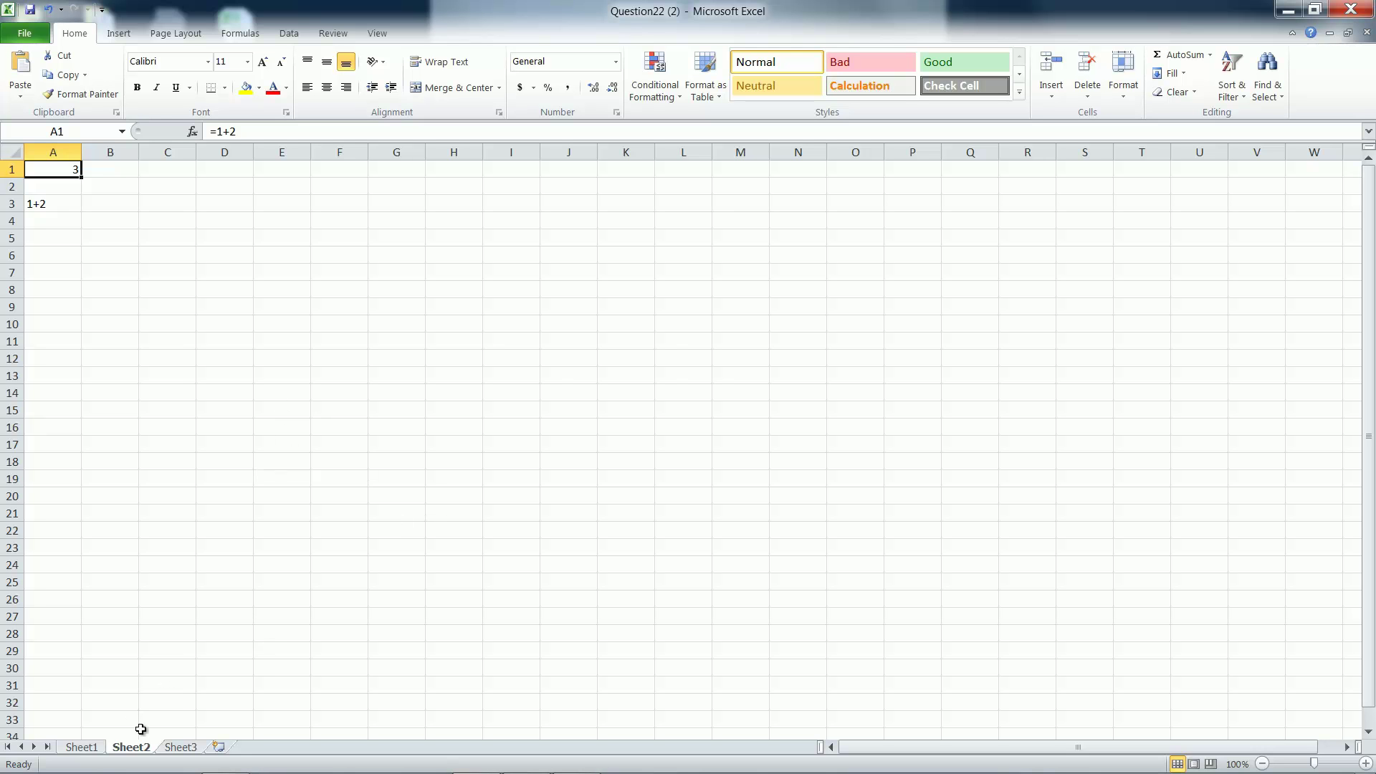
- Return to Sheet1 and examine the daily low temperature classes and their frequencies
left_click(89, 750)
left_click(88, 207)
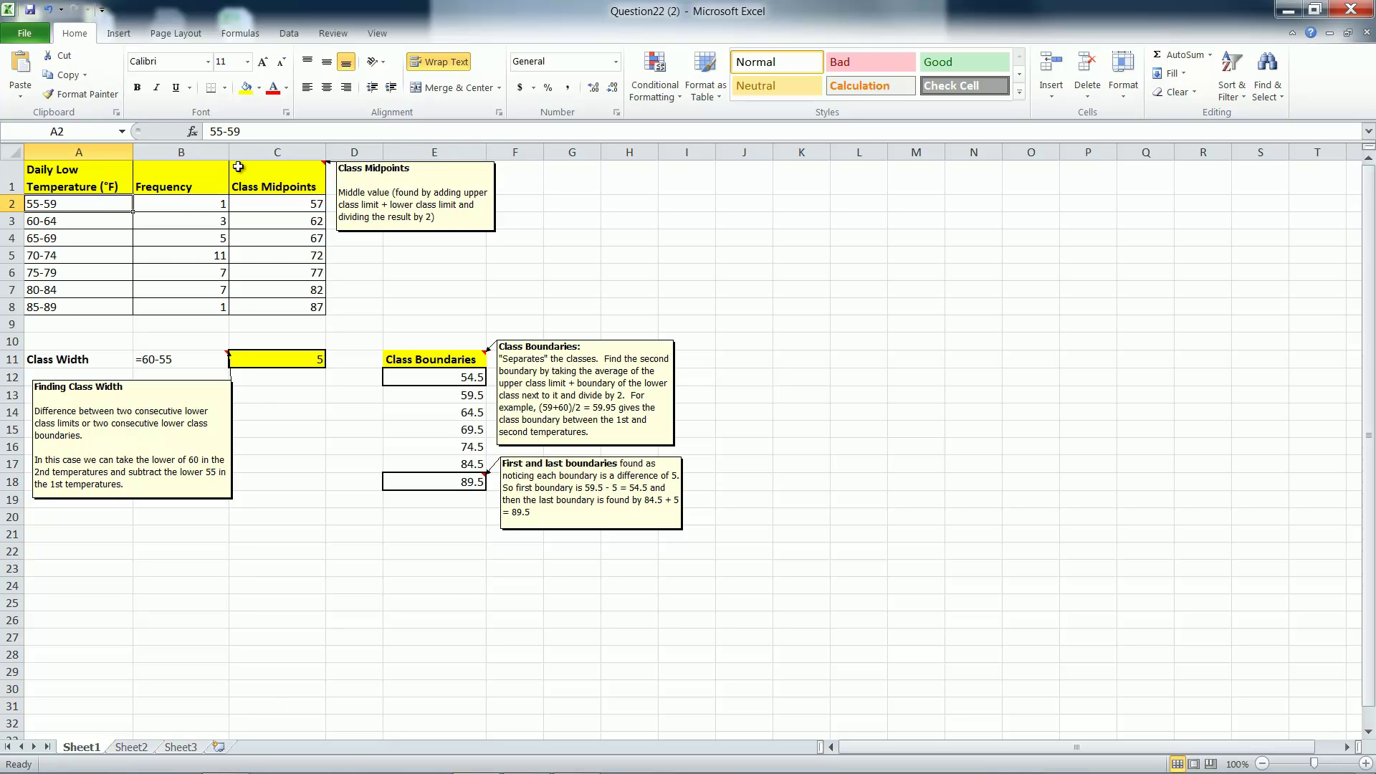
left_click(196, 206)
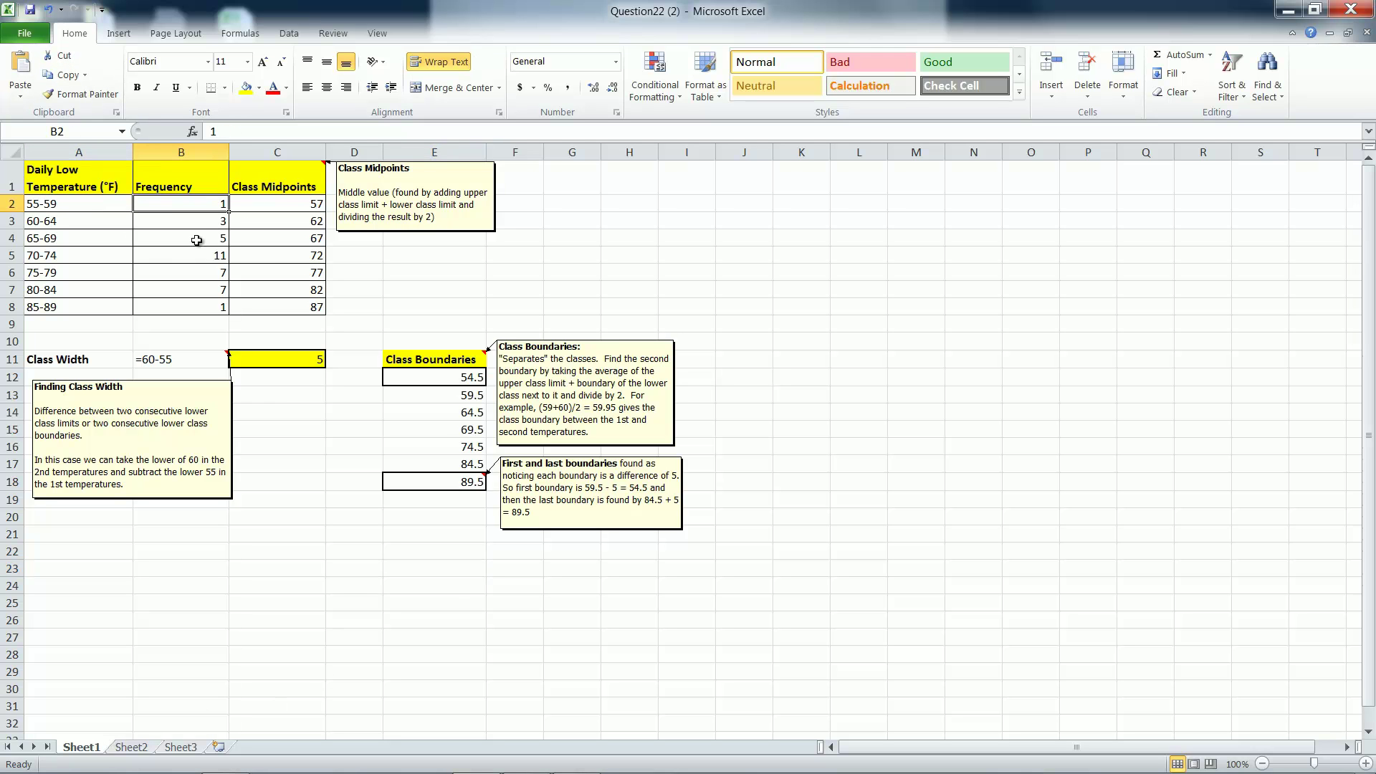
left_click(196, 223)
left_click(198, 238)
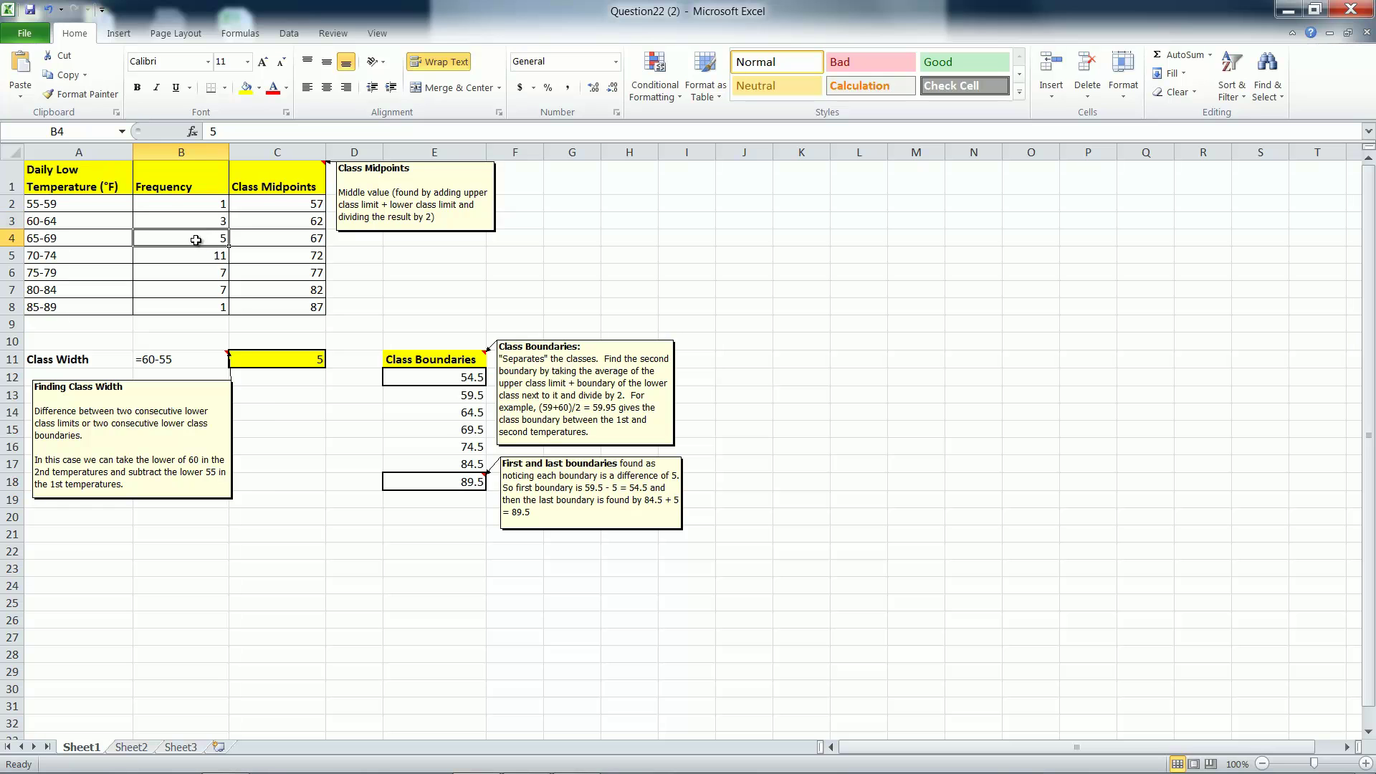
left_click(193, 256)
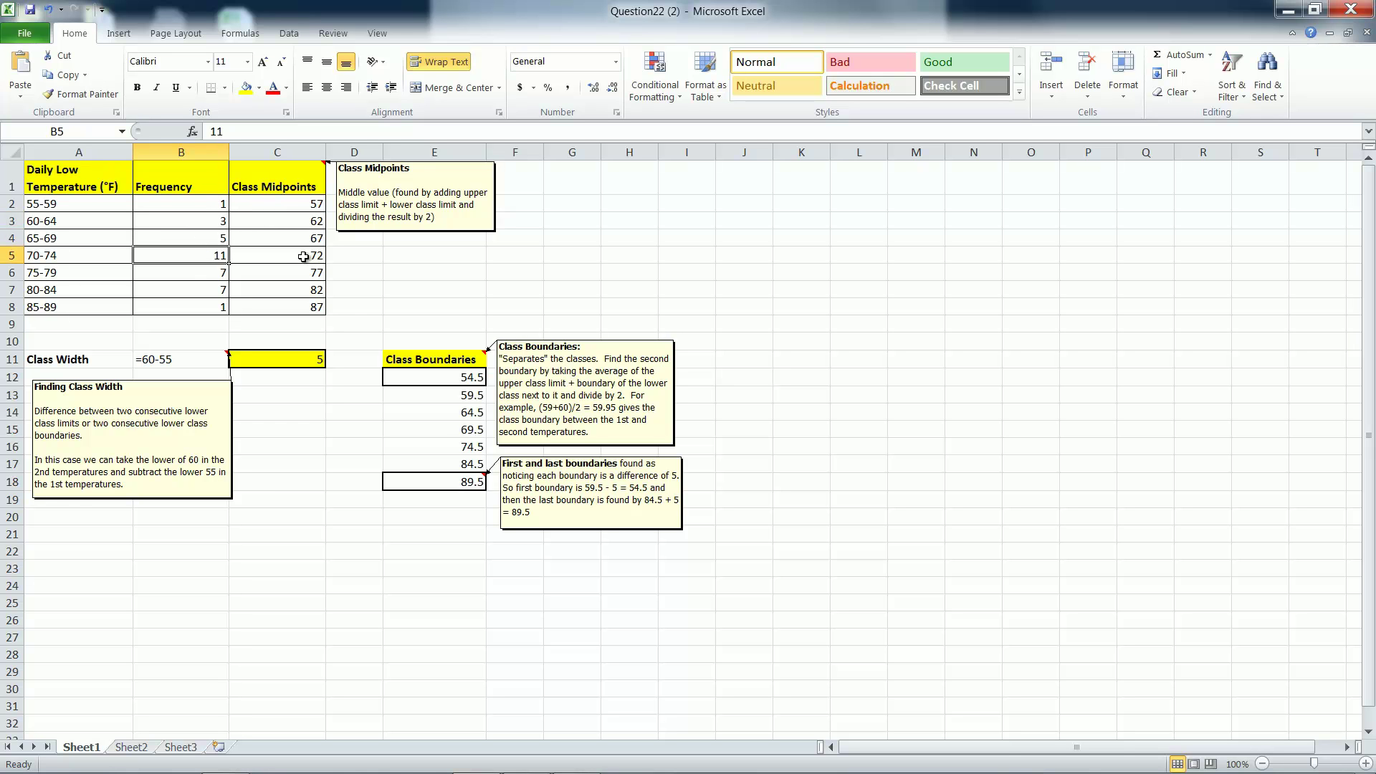
left_click(121, 221)
left_click(107, 203)
left_click(169, 203)
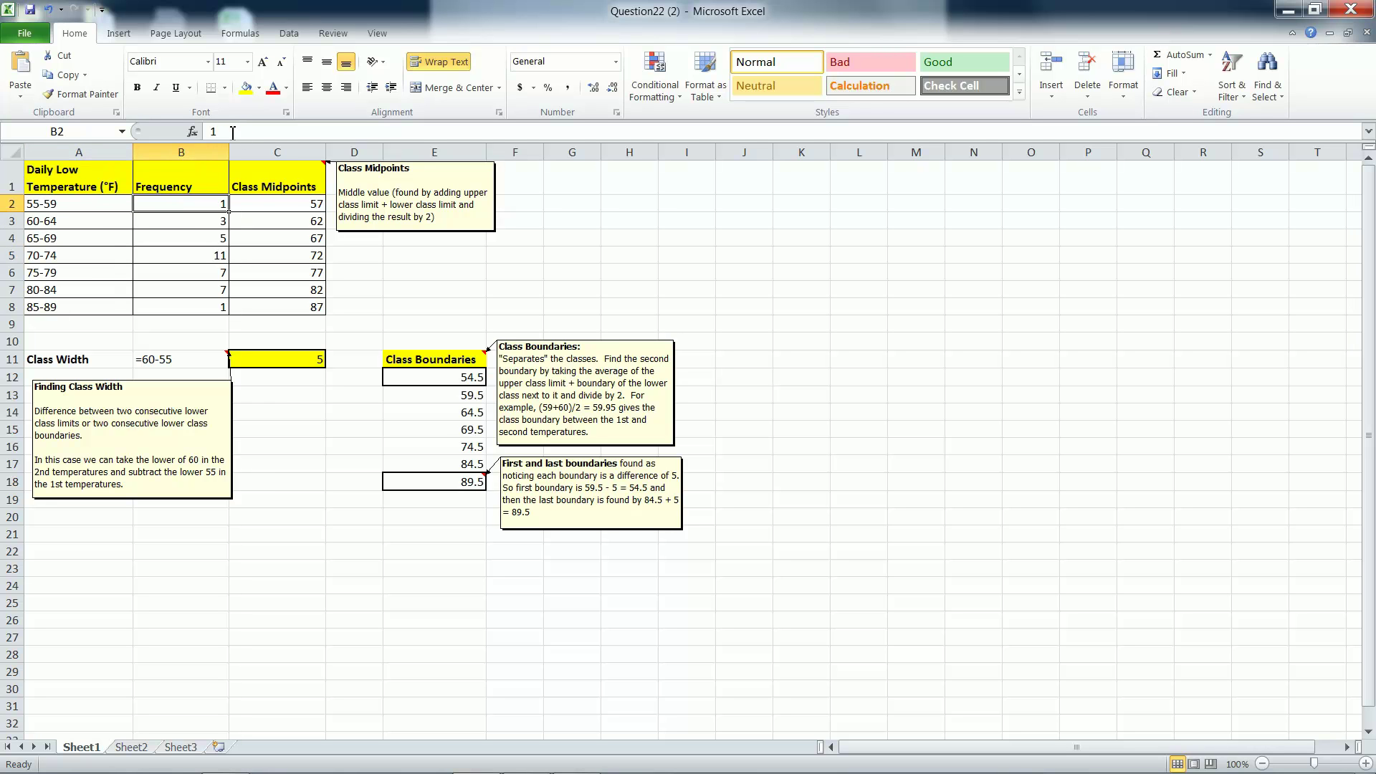
left_click(188, 242)
- Inspect the formulas behind the class midpoints in column C, from the first class to the last
left_click(269, 203)
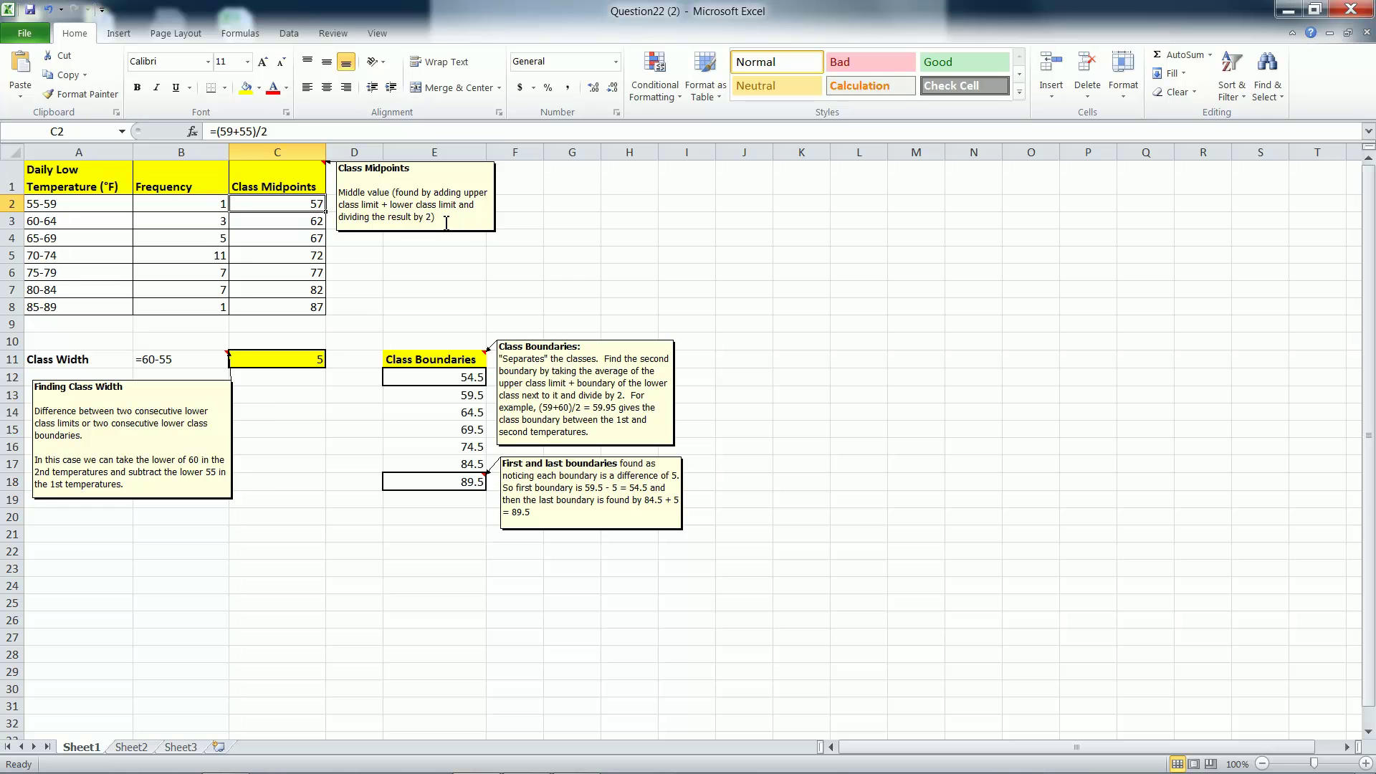
left_click(301, 223)
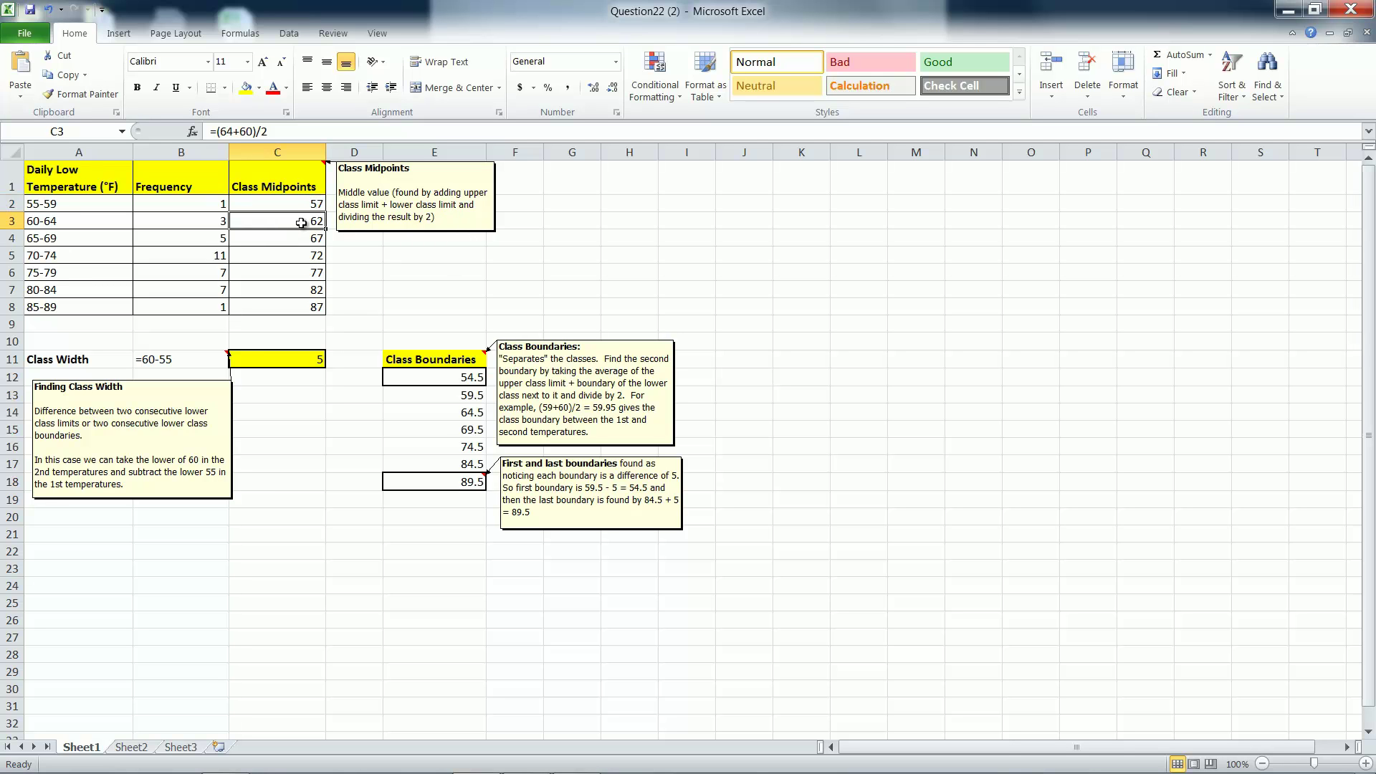
left_click(263, 238)
left_click(270, 260)
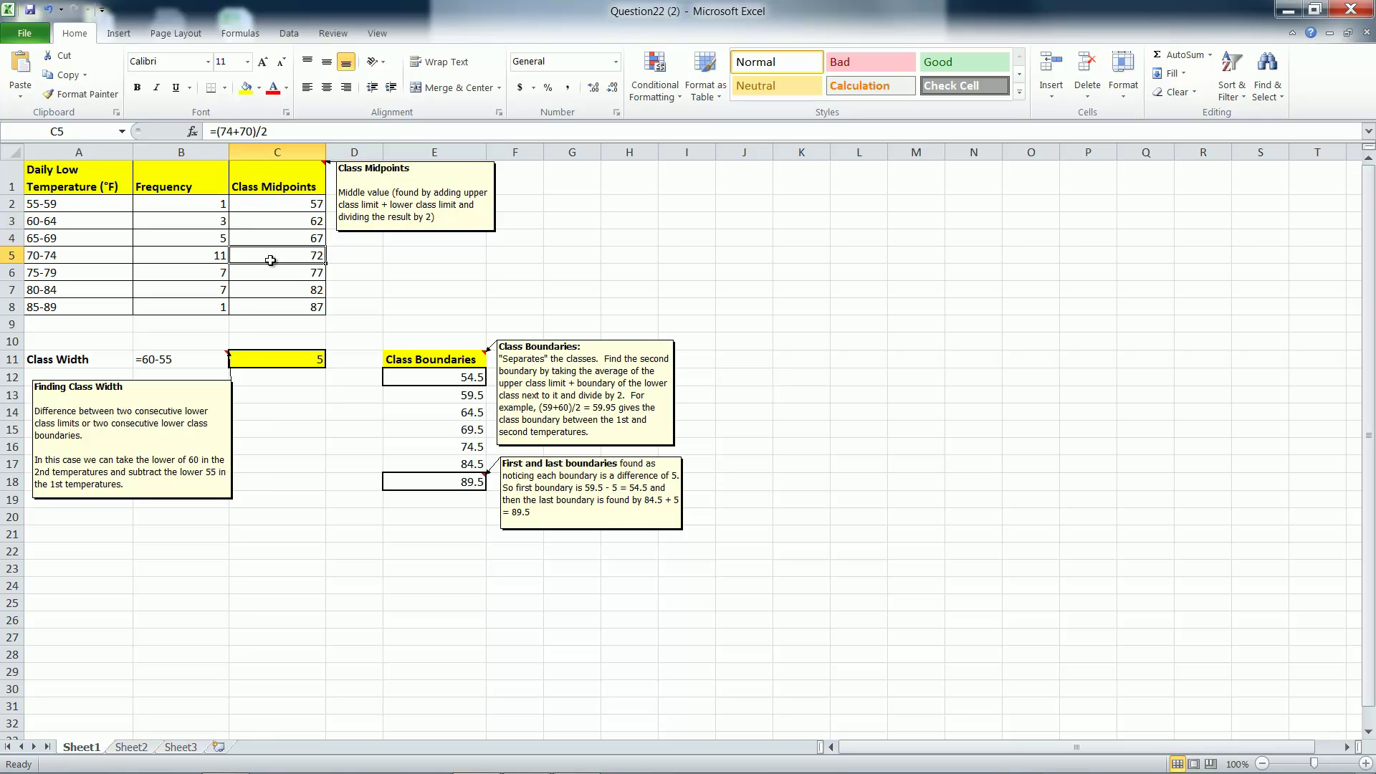
left_click(266, 295)
left_click(272, 313)
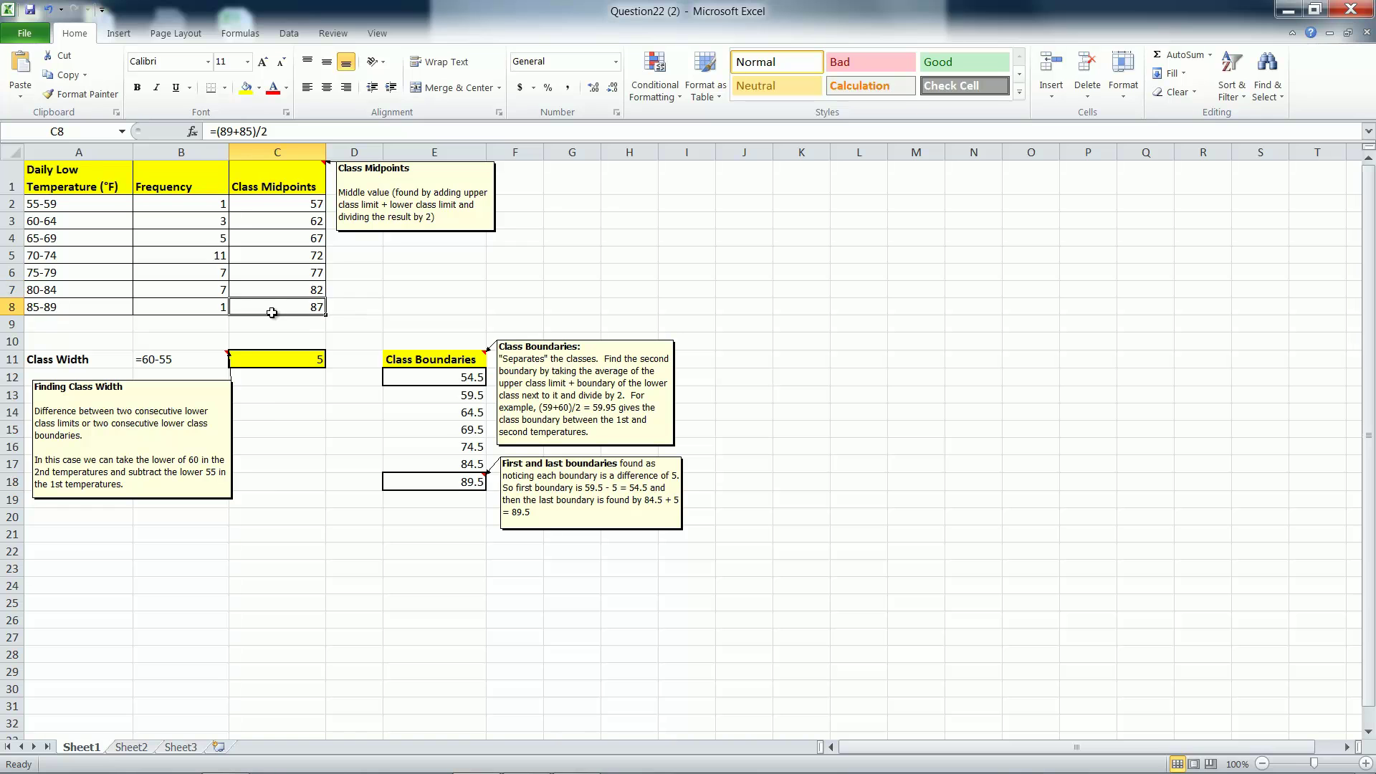
left_click(285, 259)
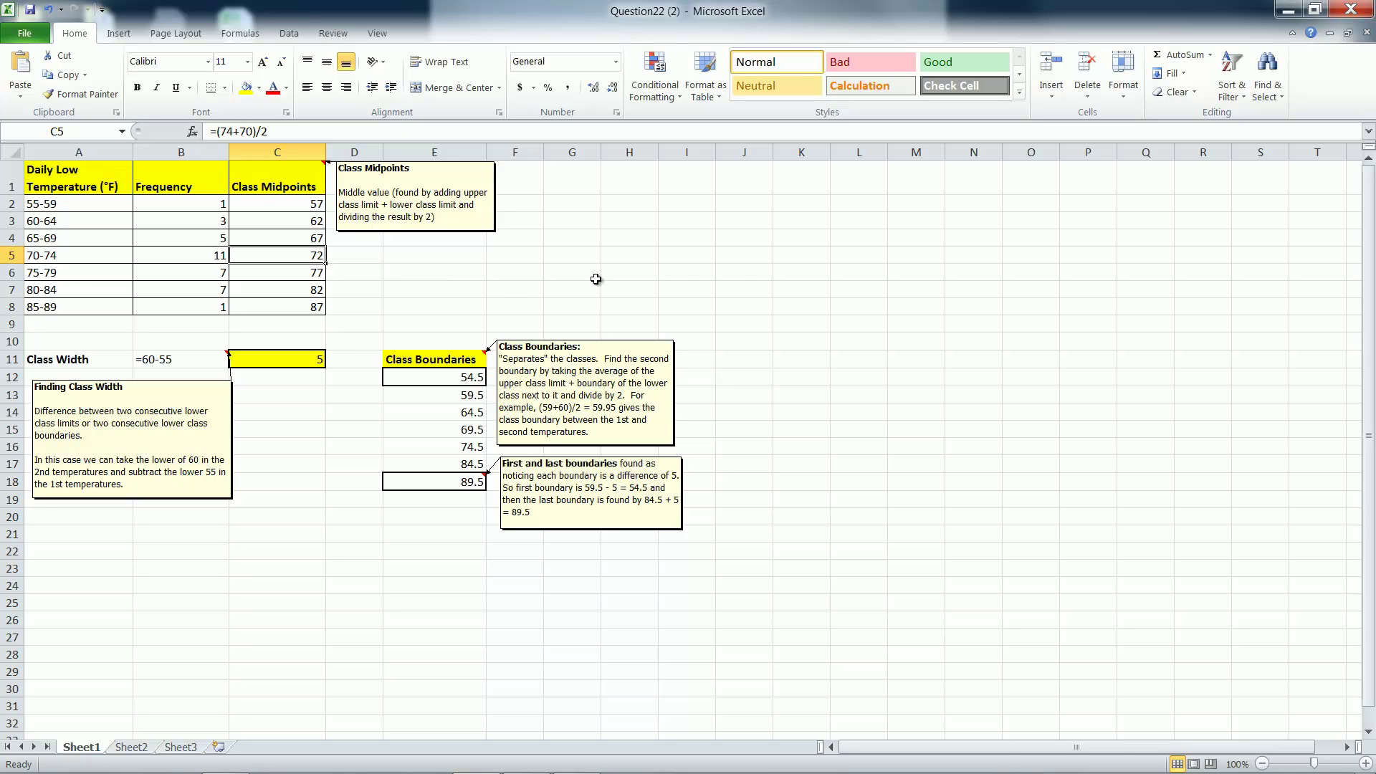
left_click(629, 204)
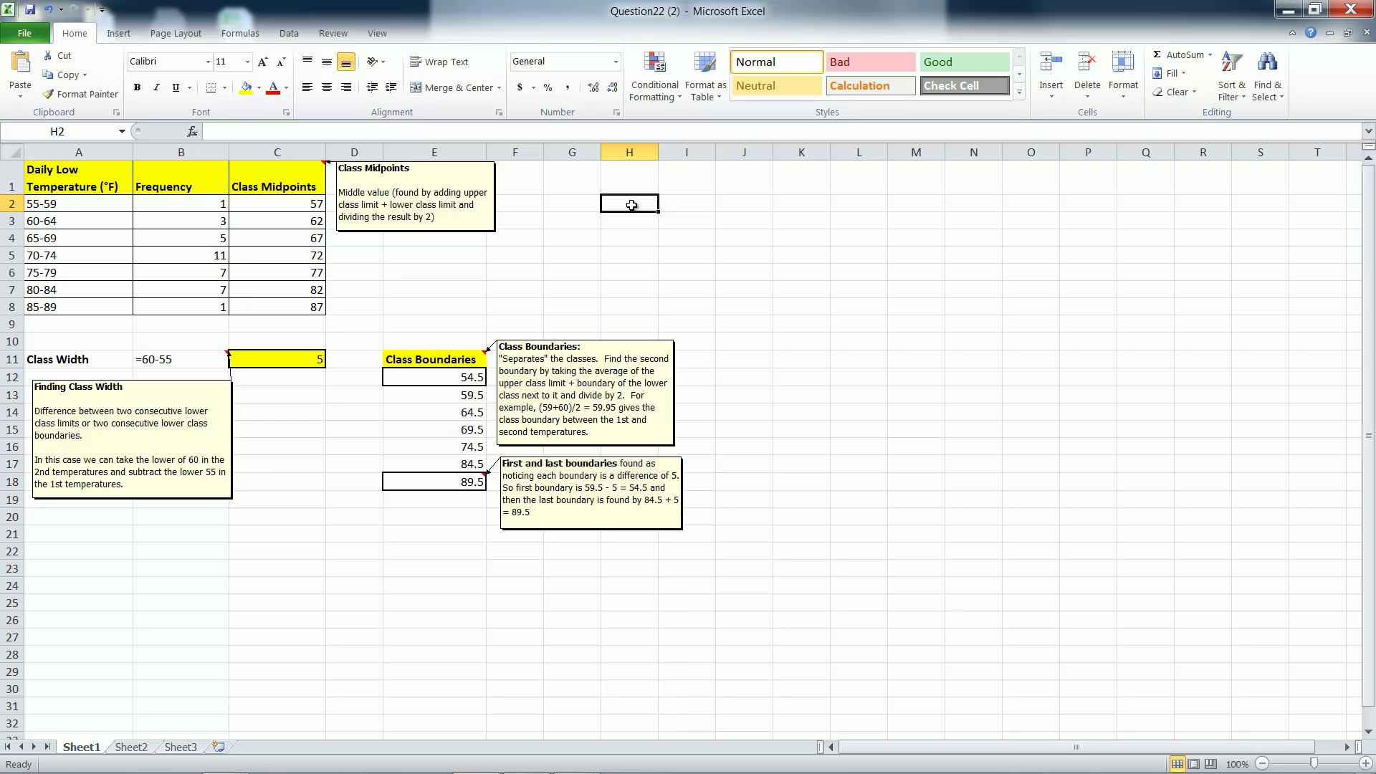
type("~")
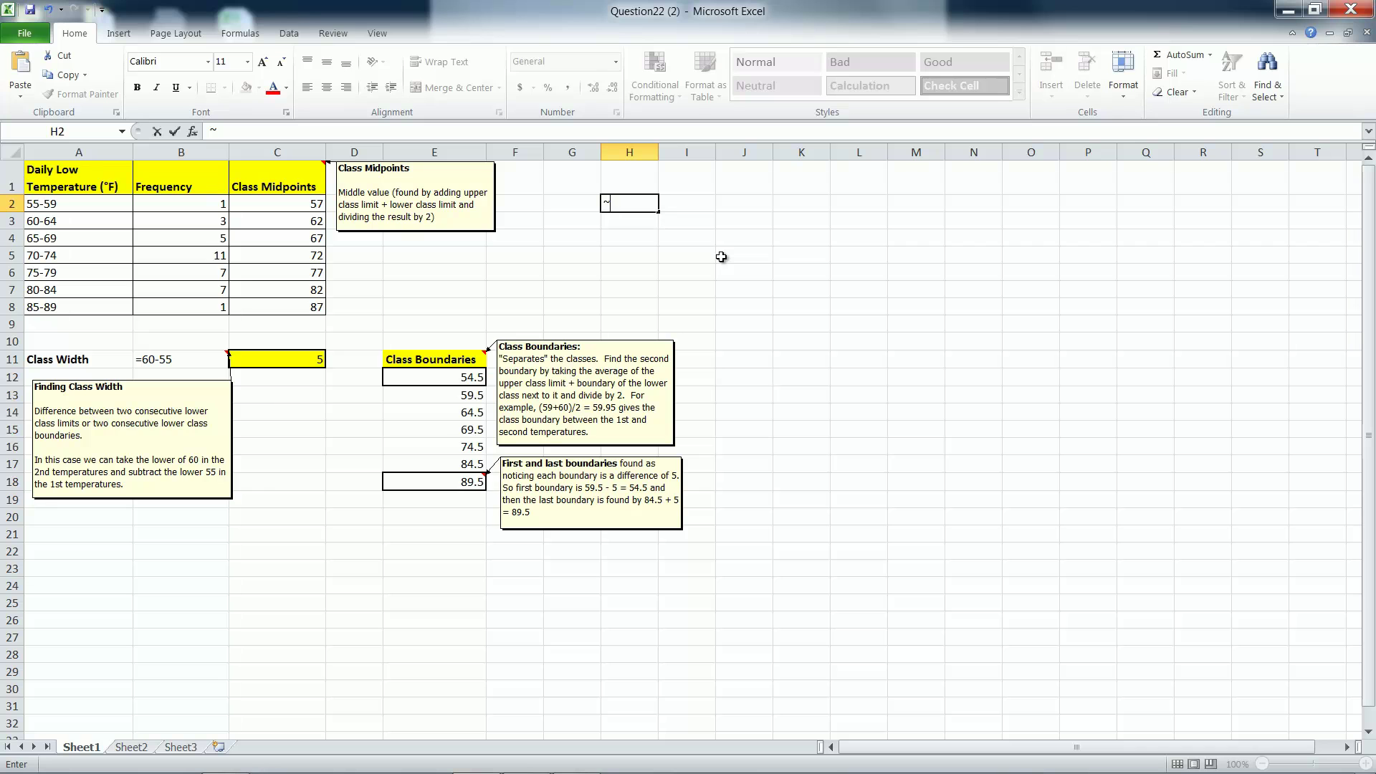
left_click(647, 247)
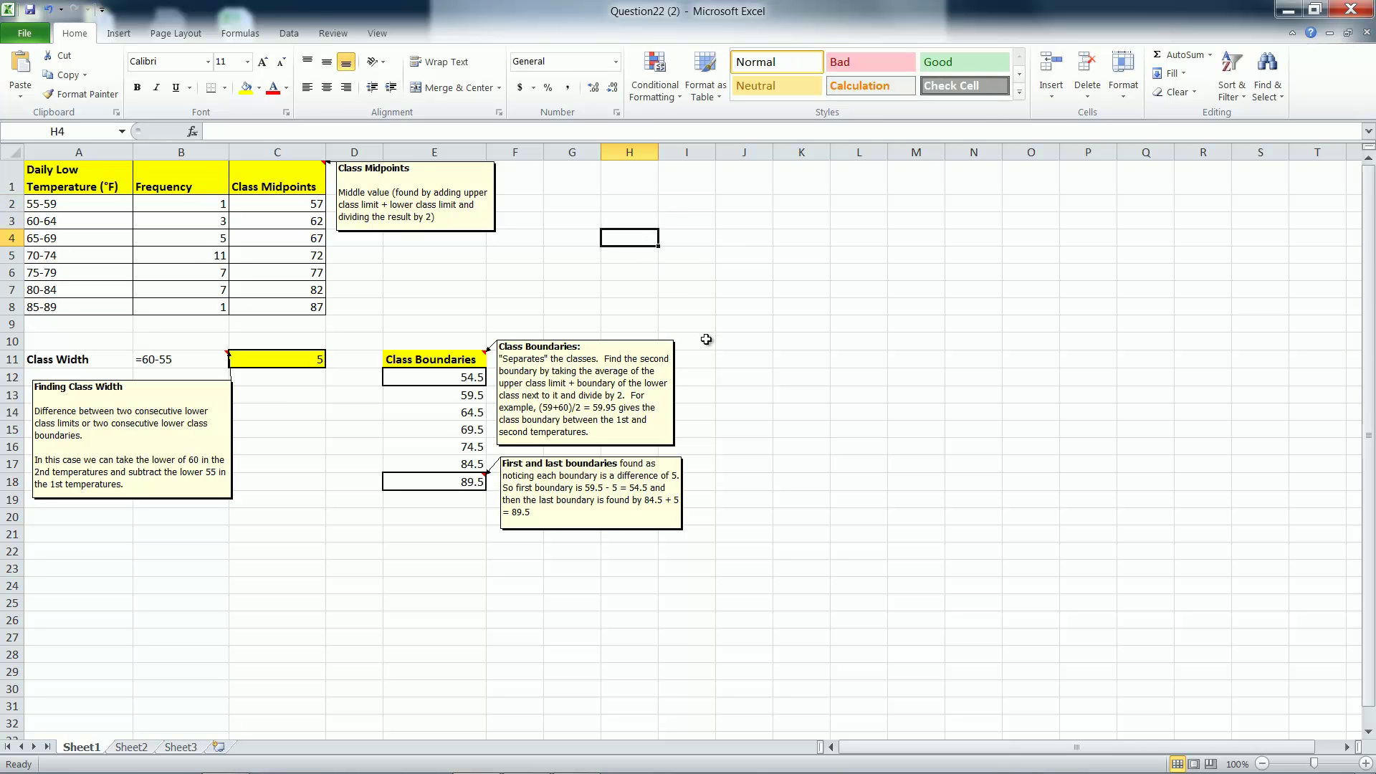
- Show all formulas on Sheet1 to inspect the class midpoint and class boundary calculations, and return to displaying values
key("ctrl+grave")
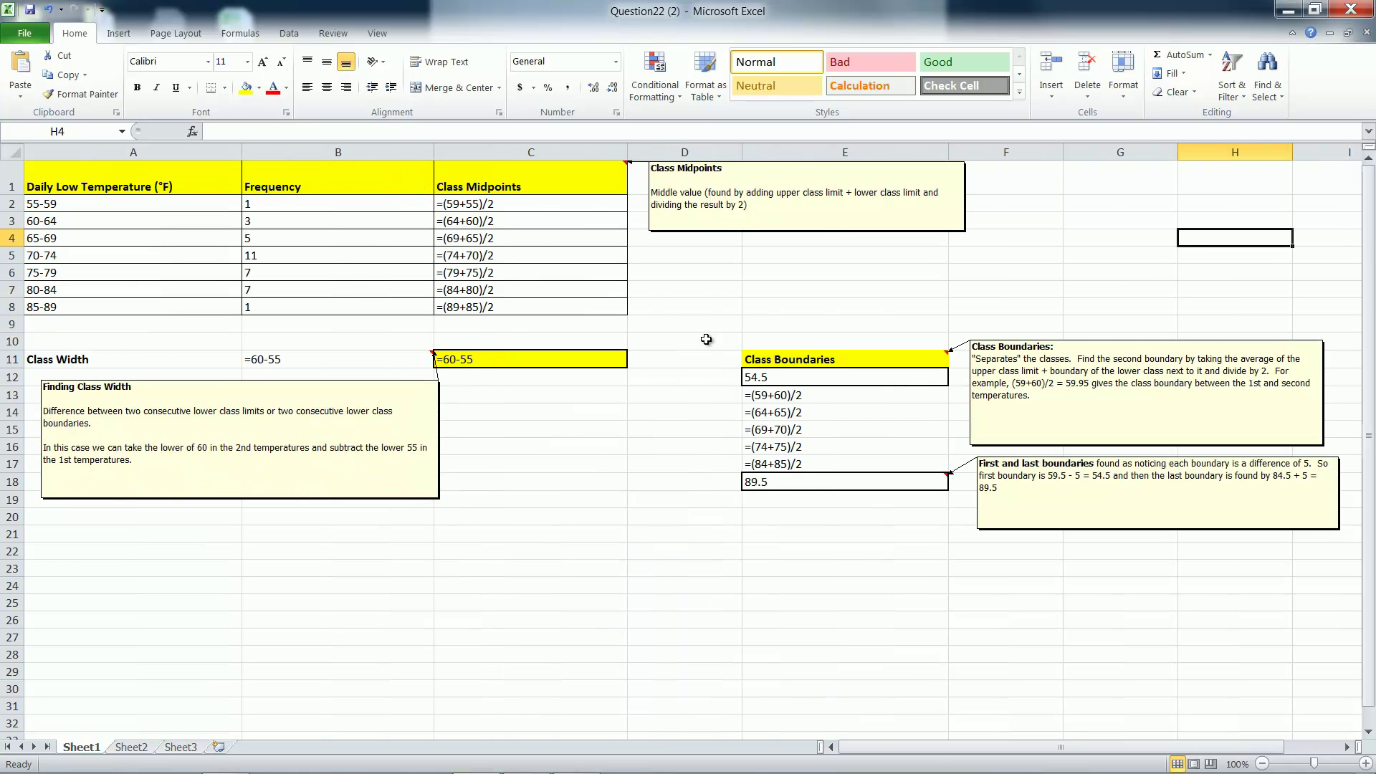
left_click(526, 208)
left_click(534, 238)
left_click(523, 287)
left_click(528, 305)
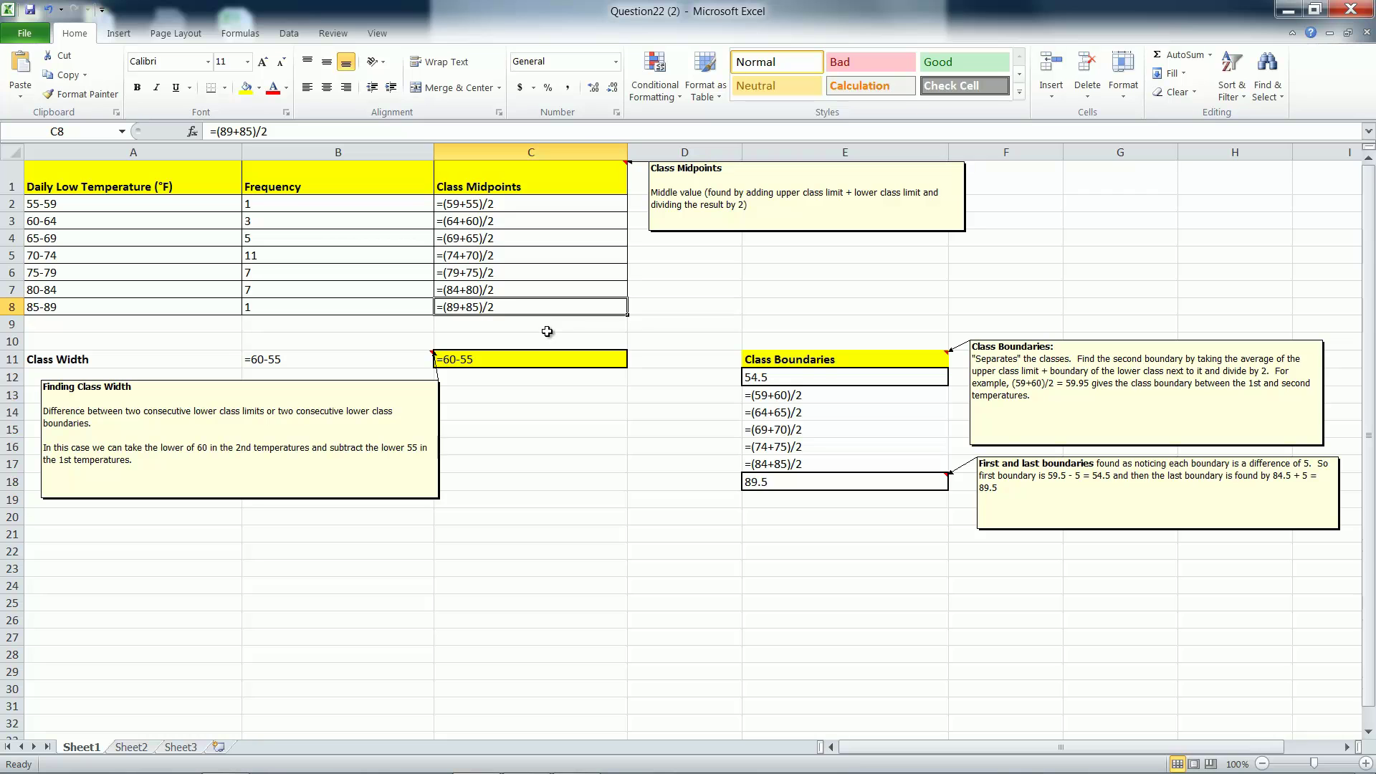
left_click(801, 393)
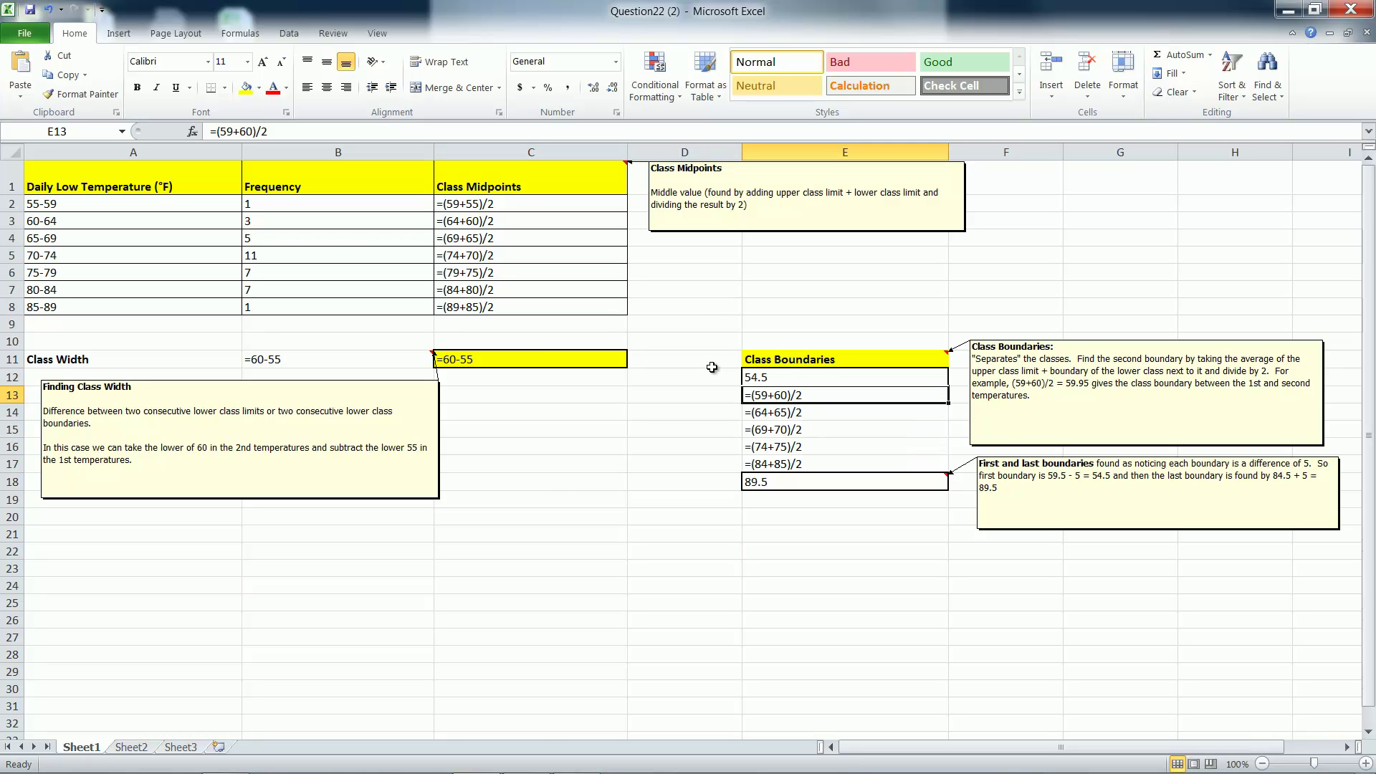
key("ctrl+grave")
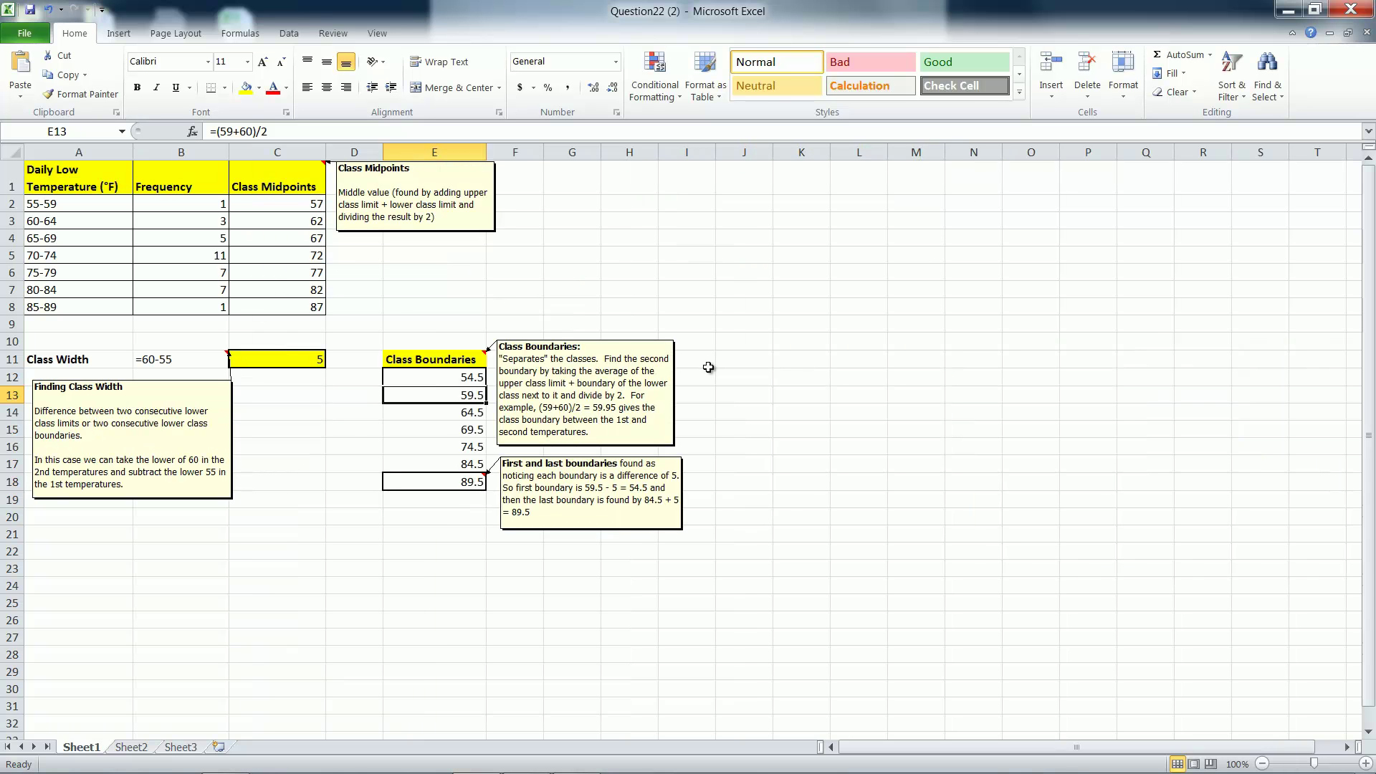
- Check the individual midpoint formulas for the 65-69, 70-74 and 75-79 classes
left_click(261, 253)
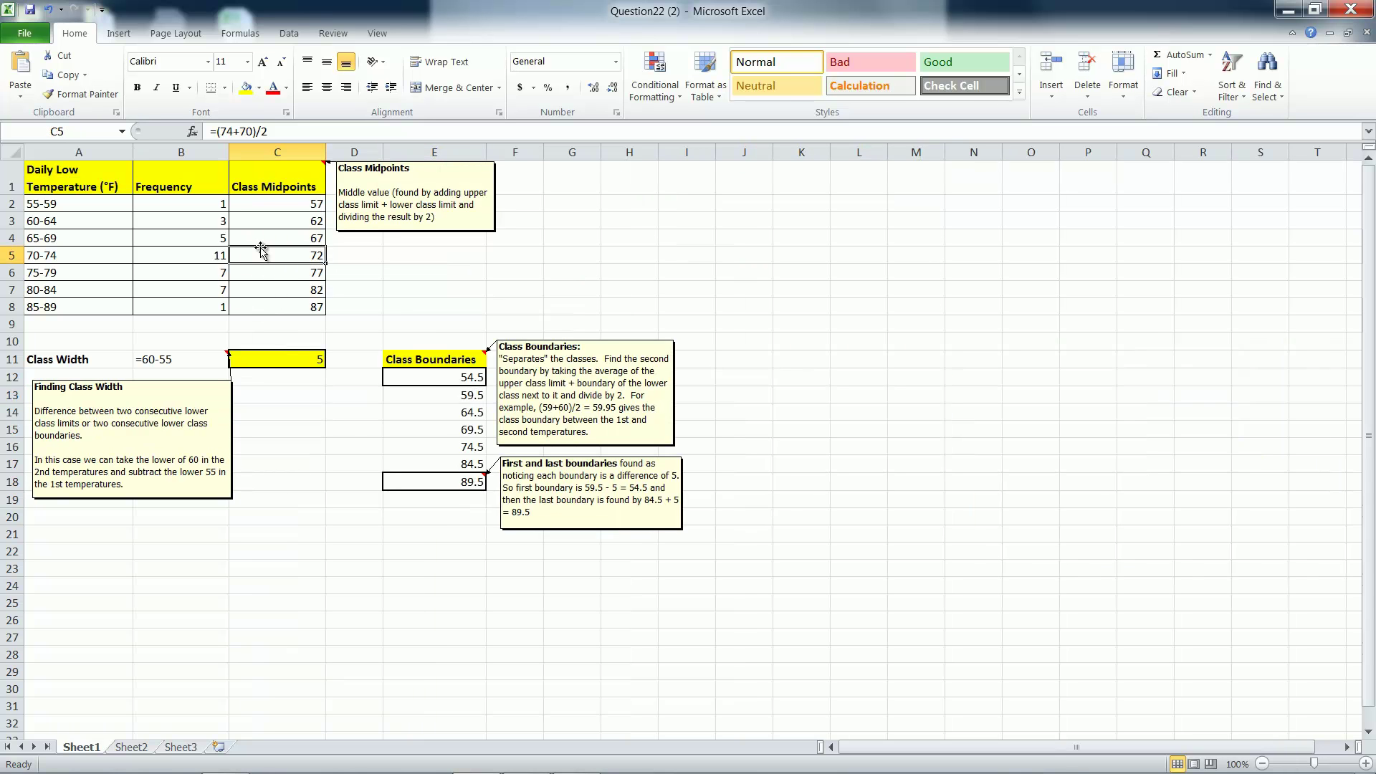
left_click(295, 235)
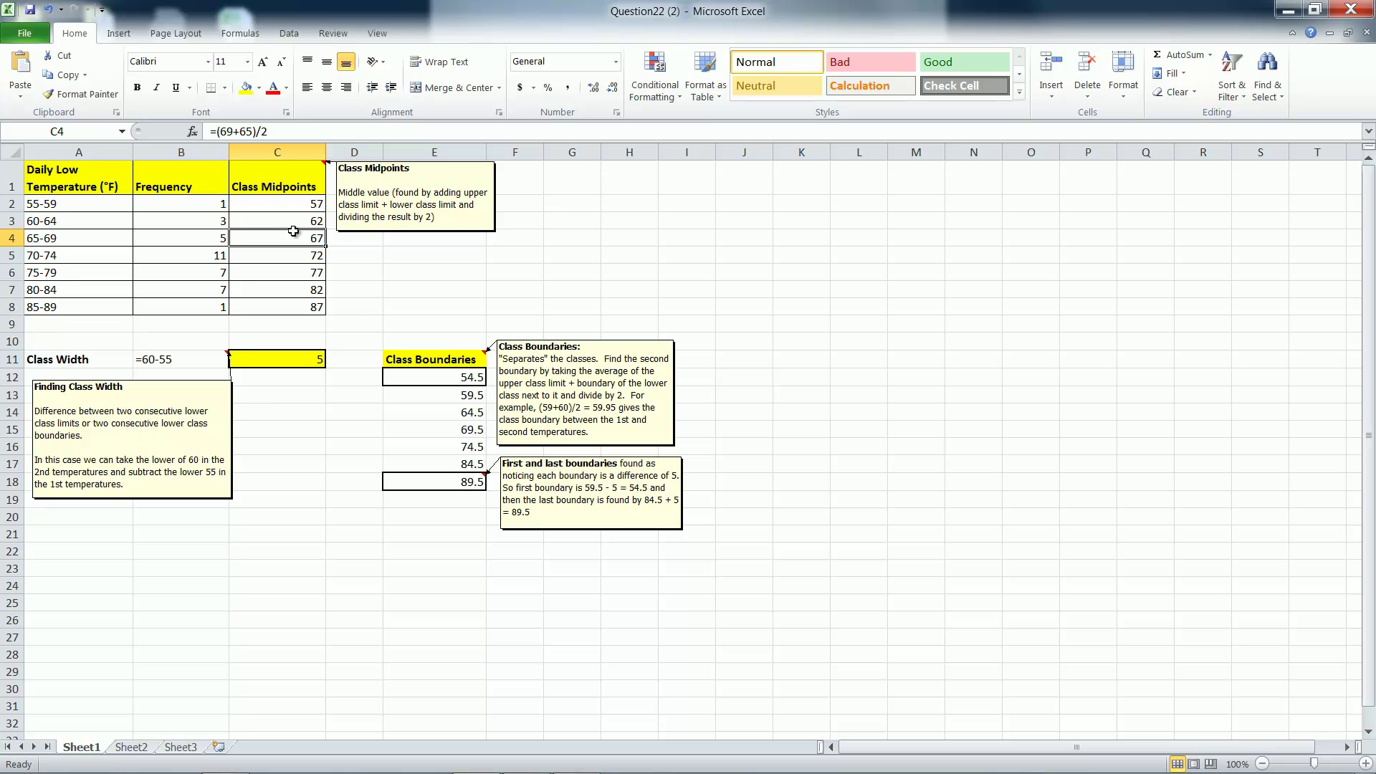
left_click(285, 252)
left_click(284, 271)
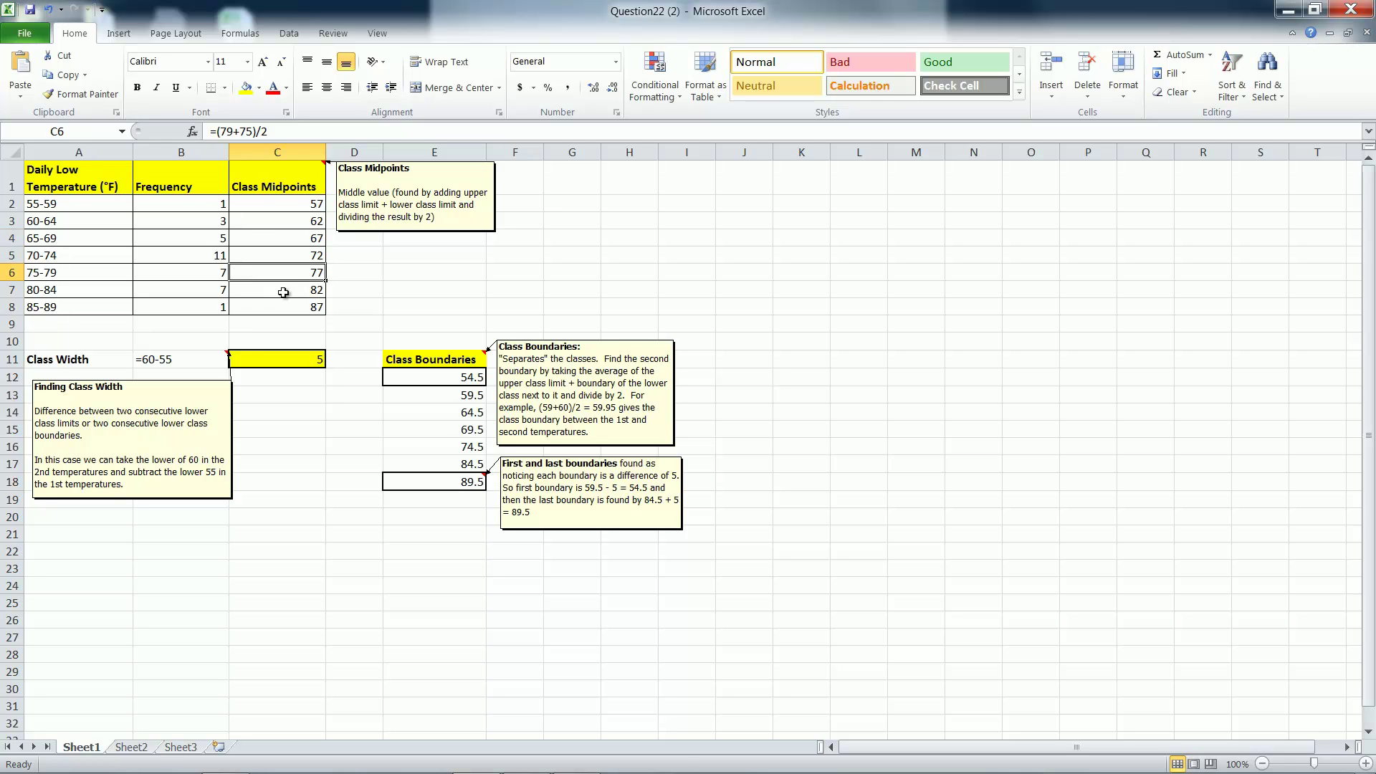
- Compare the class width expression in B11 with the formula in C11 and the 60-64 class limits
left_click(203, 353)
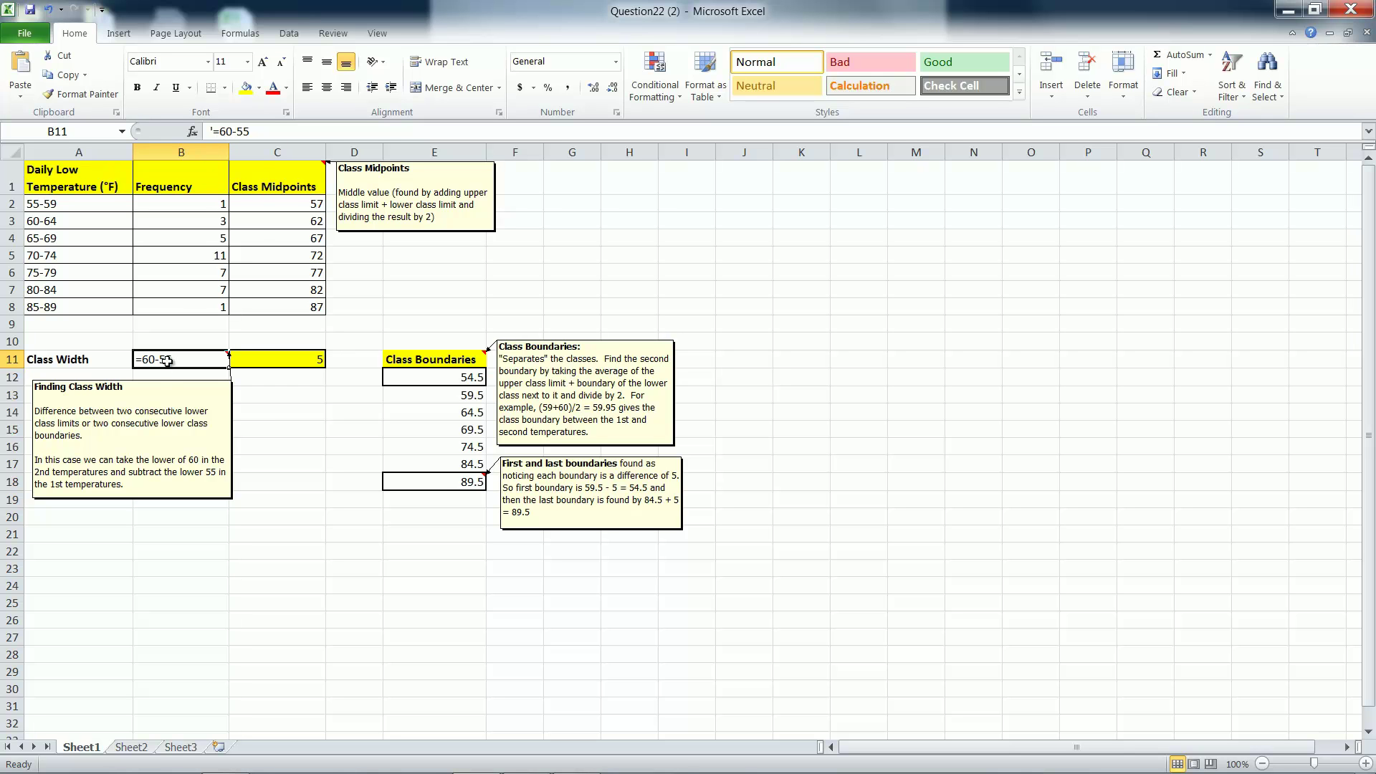
left_click(281, 364)
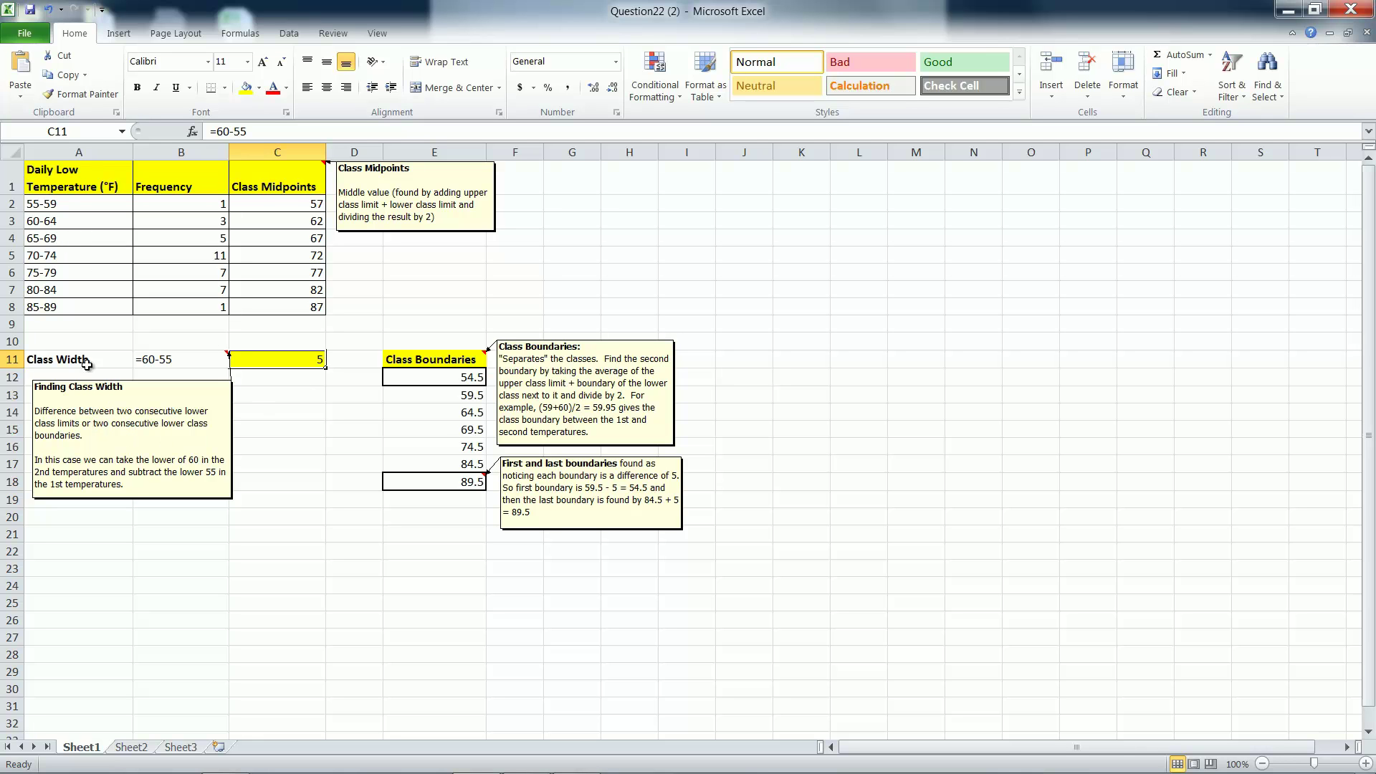
left_click(45, 222)
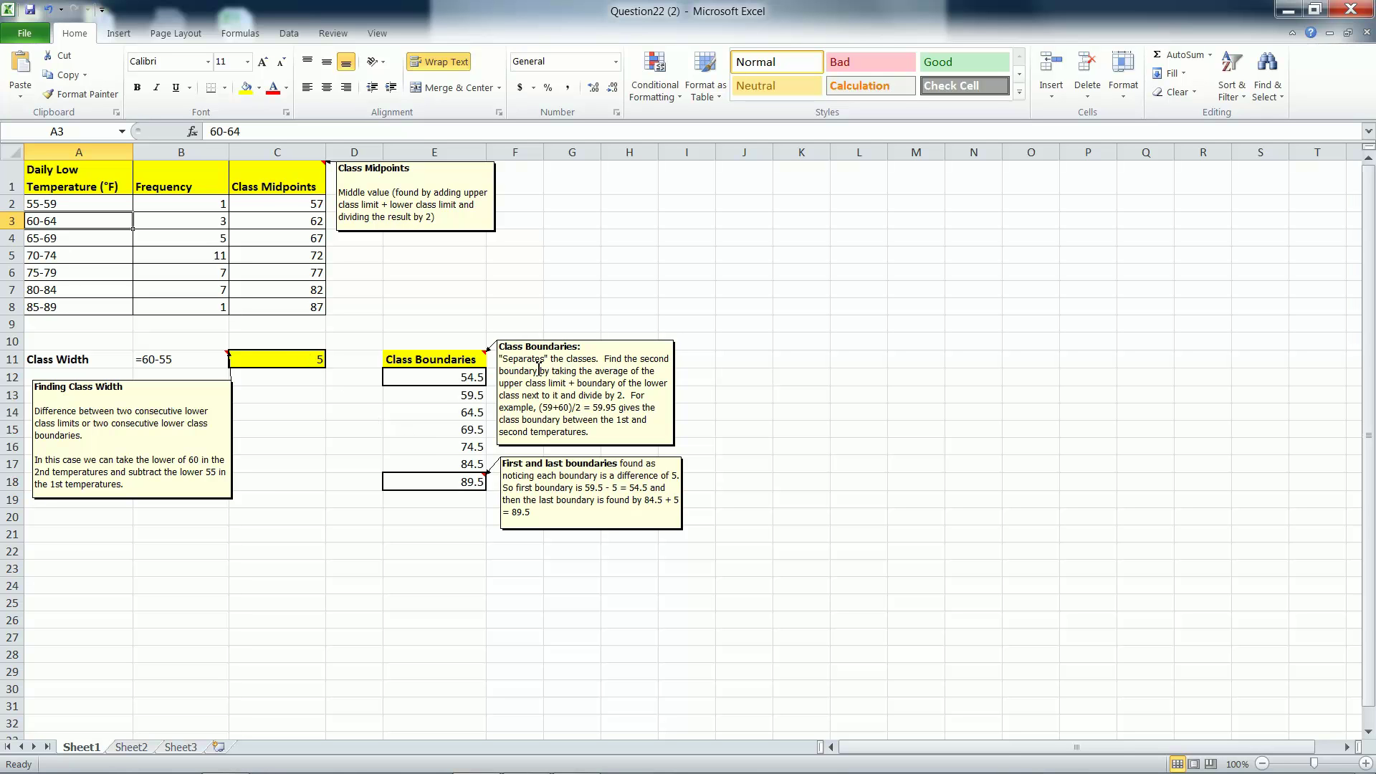
- Compare the first class boundary in E12 and the boundary formula in E13 with the 60-64 class limits
left_click(452, 377)
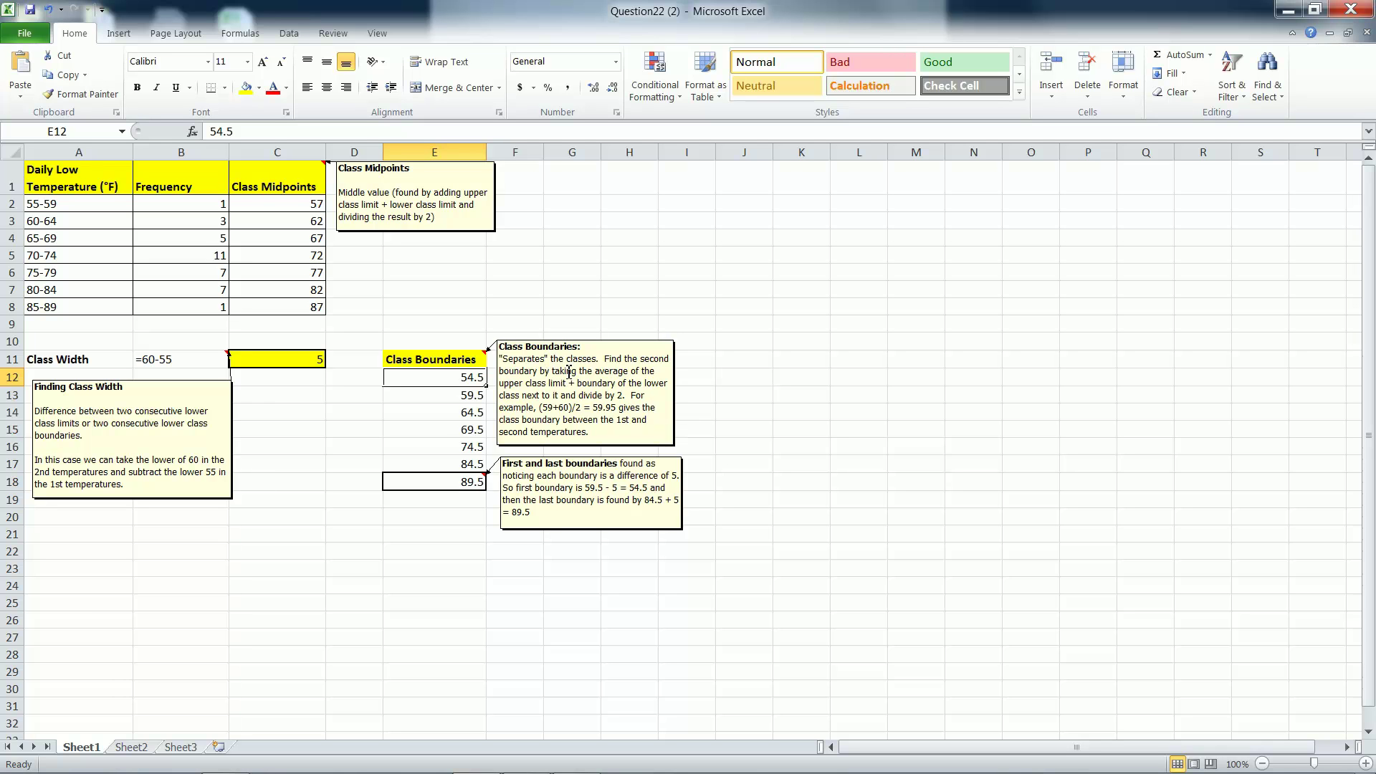
left_click(467, 398)
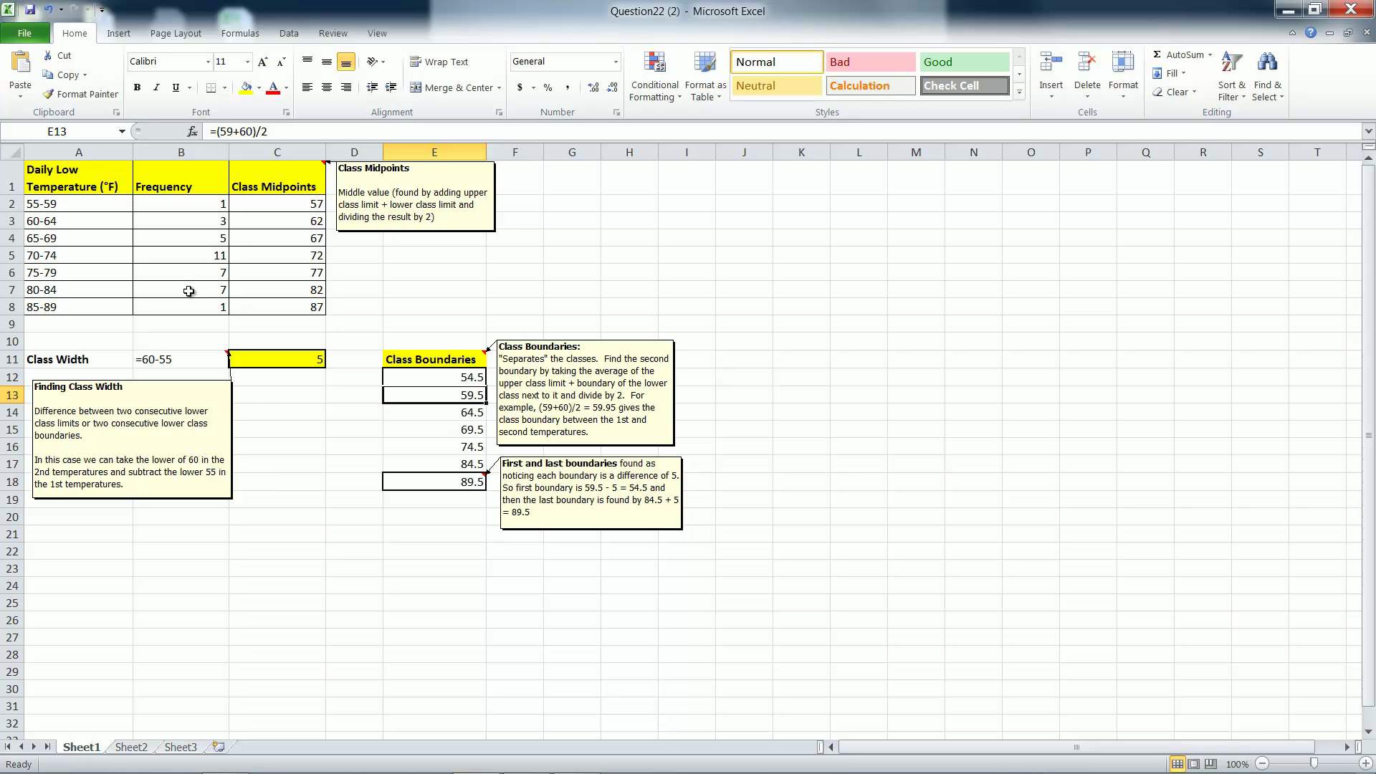
left_click(57, 225)
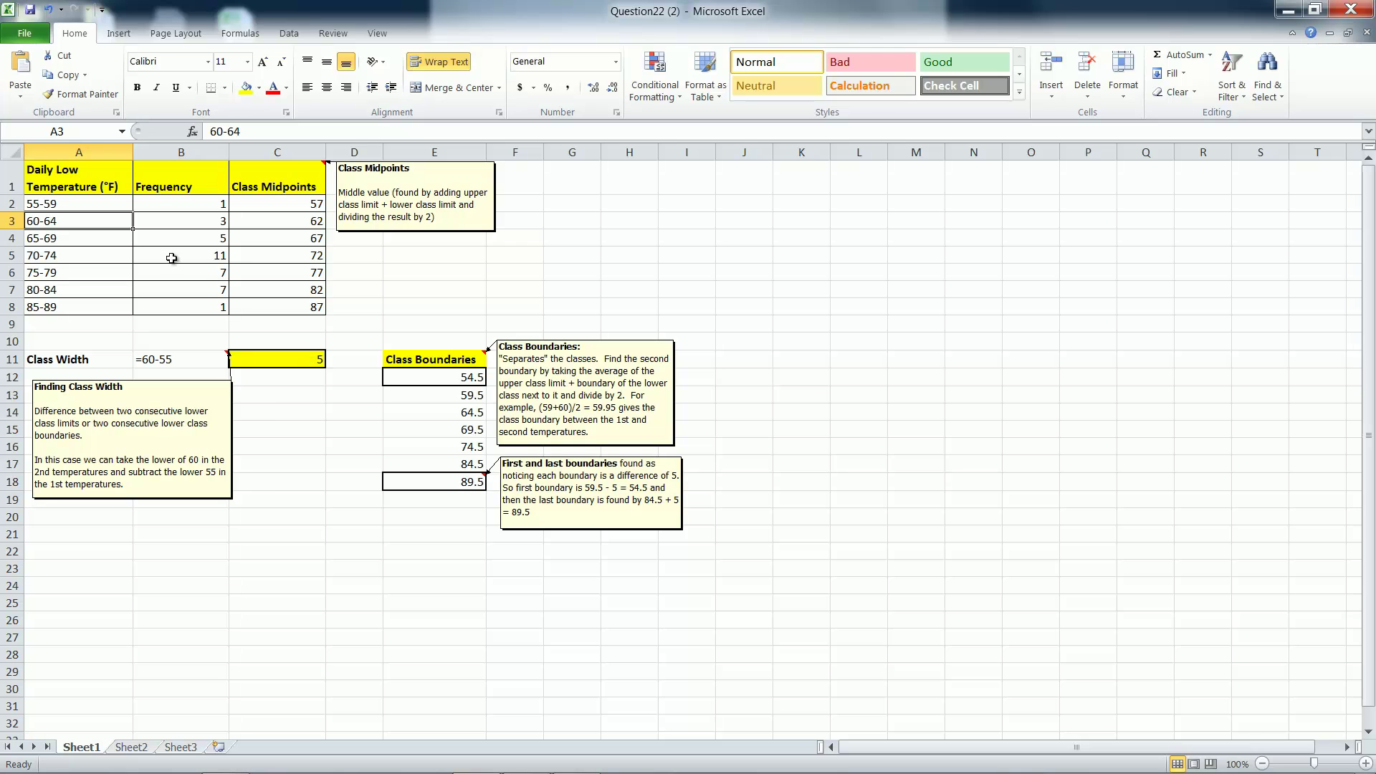
left_click(471, 395)
left_click(454, 380)
left_click(454, 398)
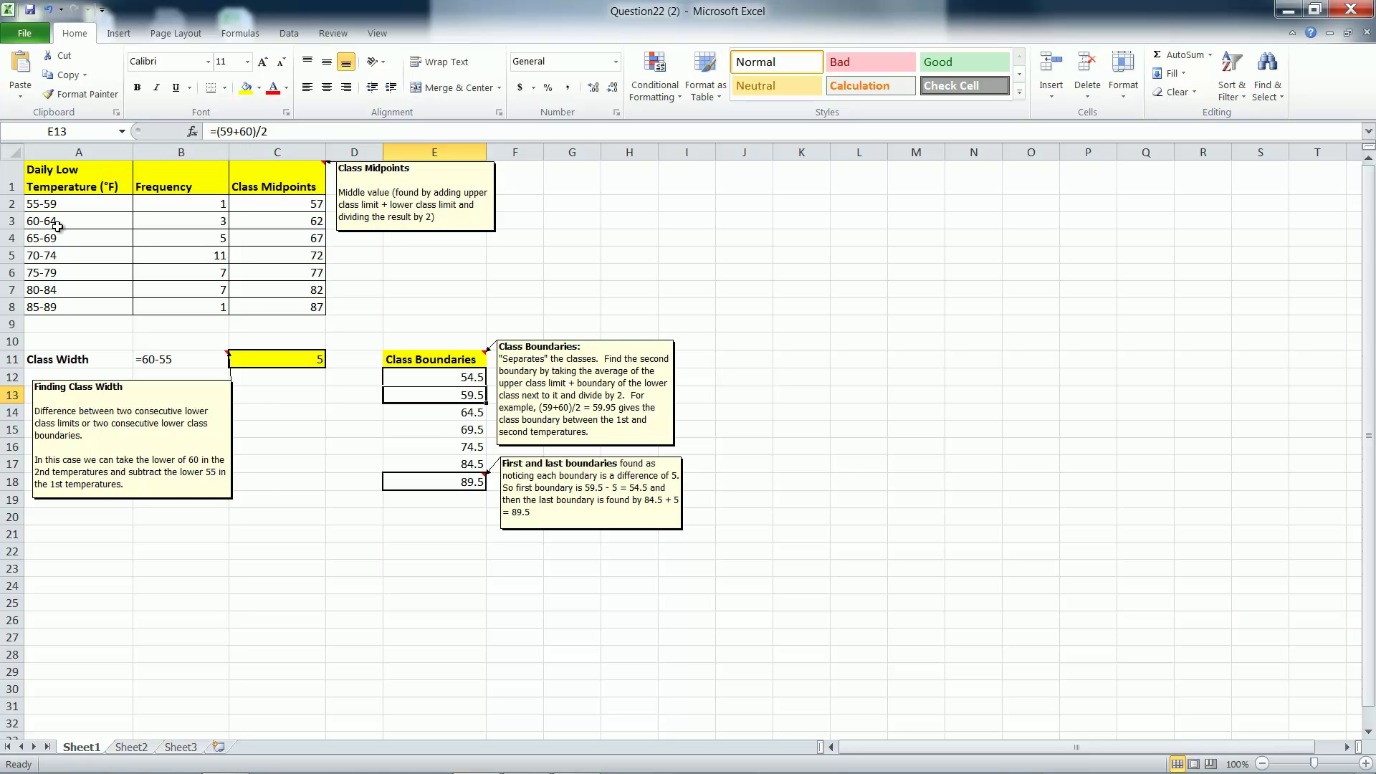
- Inspect the averaging formulas behind the class boundaries in E14 through E16
left_click(462, 415)
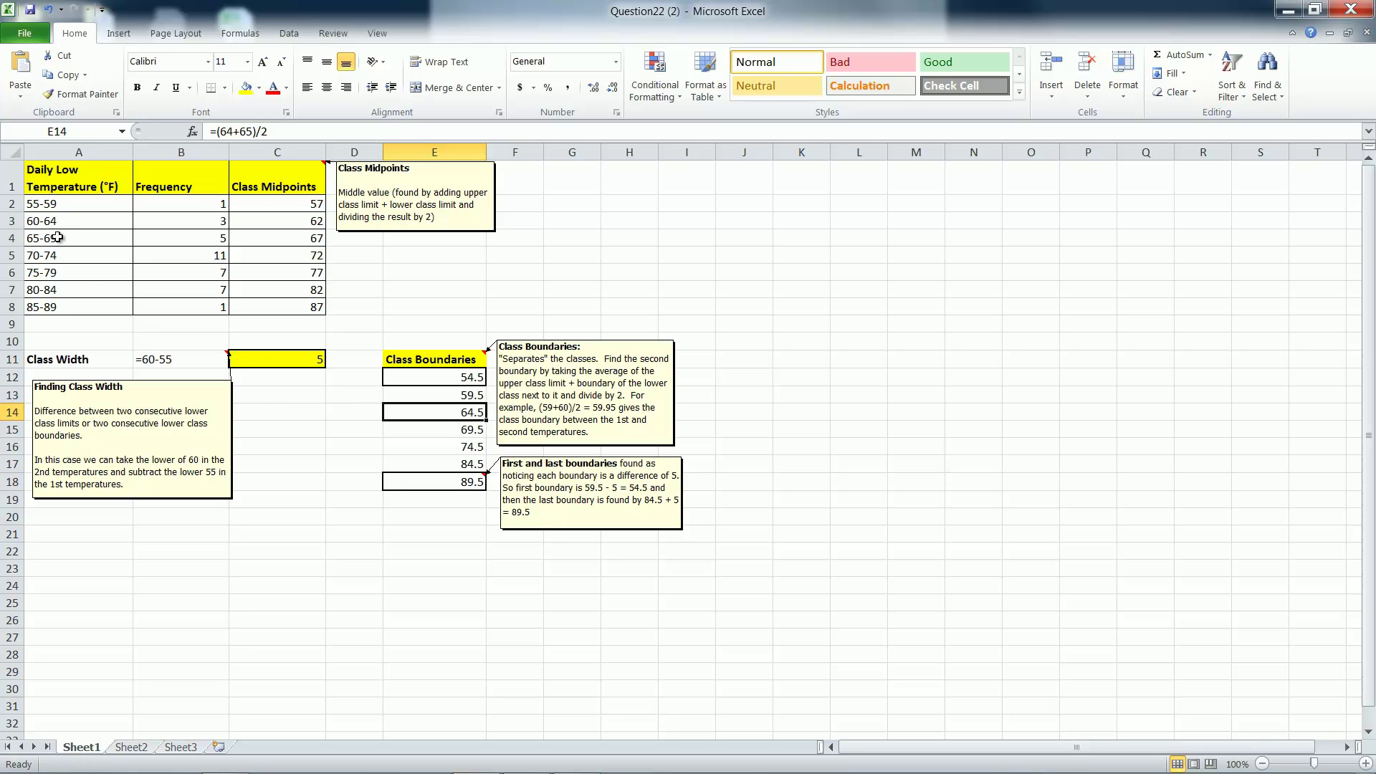
left_click(429, 430)
left_click(438, 450)
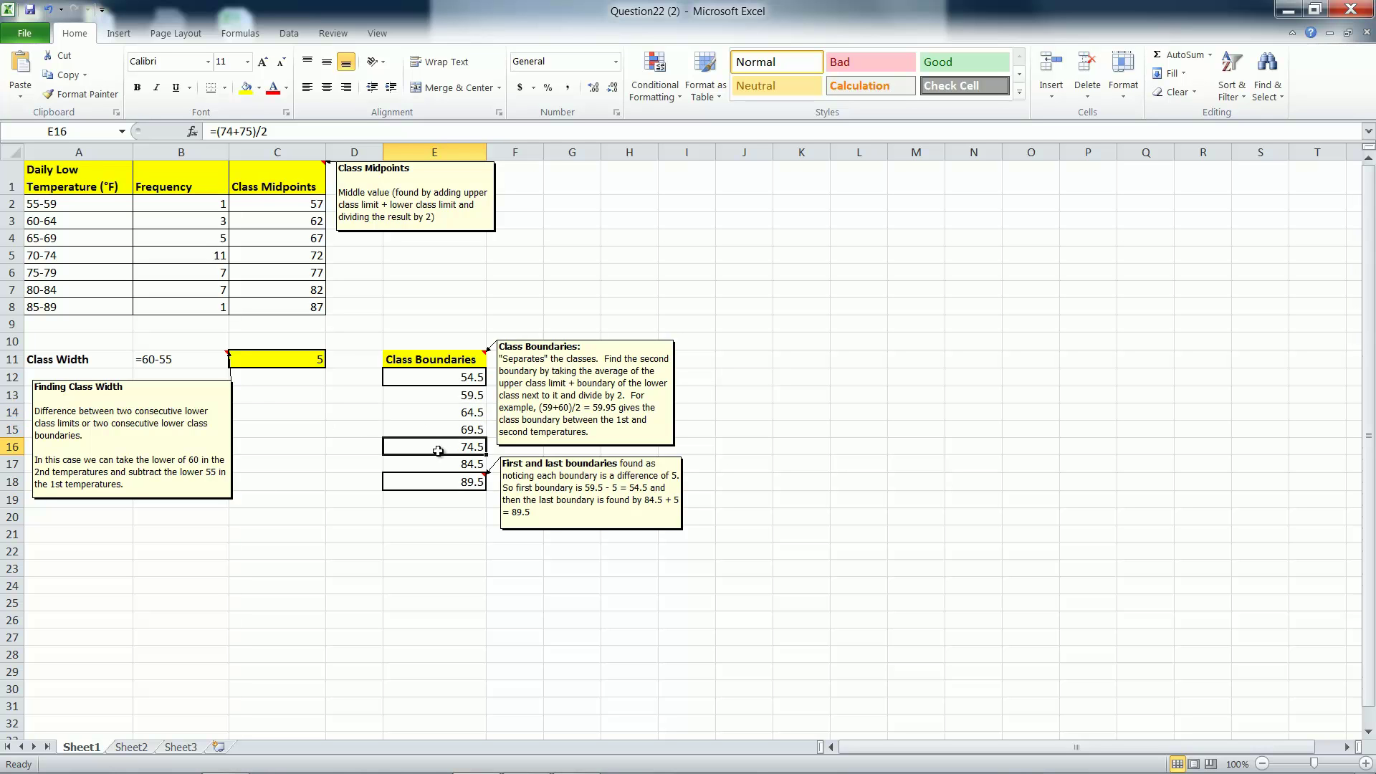
left_click(445, 406)
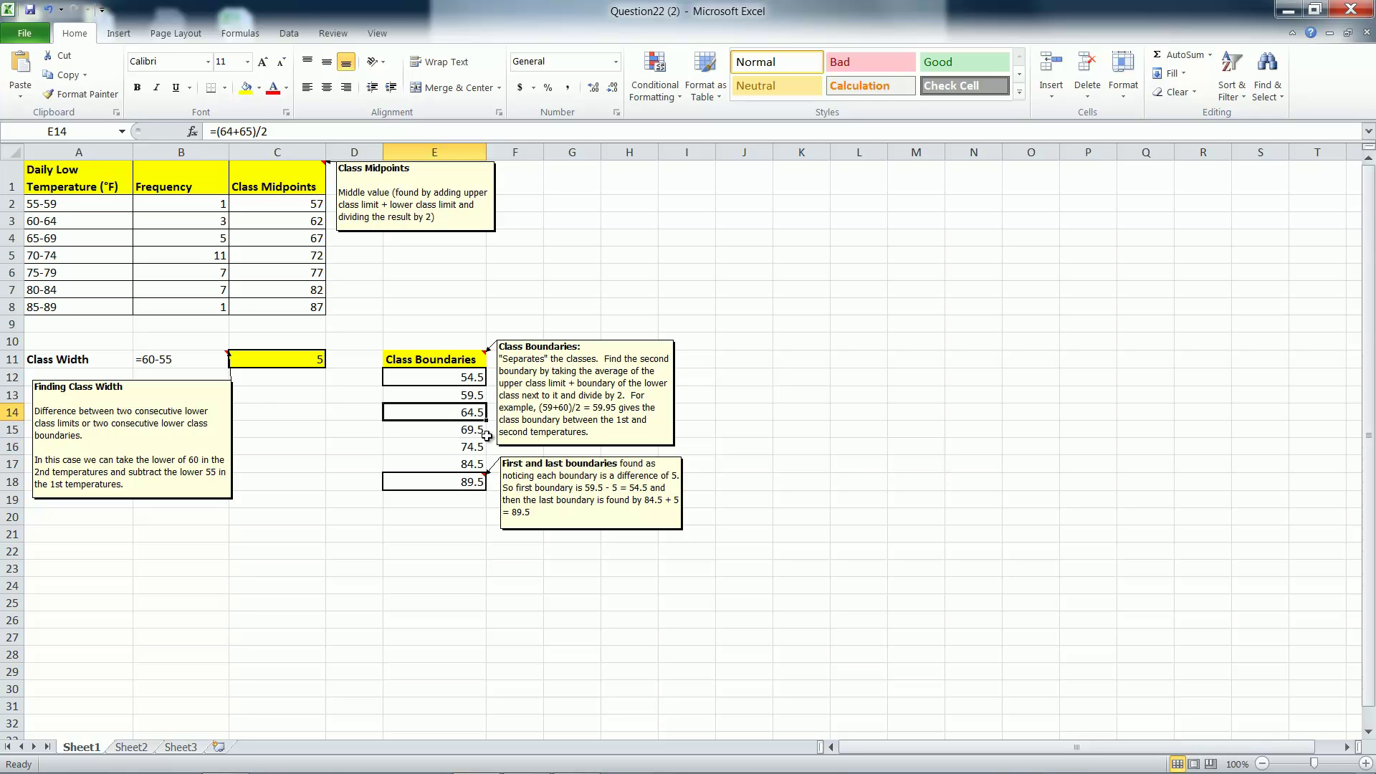
- Check how the first and last class boundaries in E12 and E18 are entered, compared with the boundary in E15
left_click(454, 481)
left_click(459, 380)
left_click(443, 480)
left_click(422, 429)
- Go through the class boundaries from E13 down to E18 to examine the difference between consecutive values
left_click(448, 394)
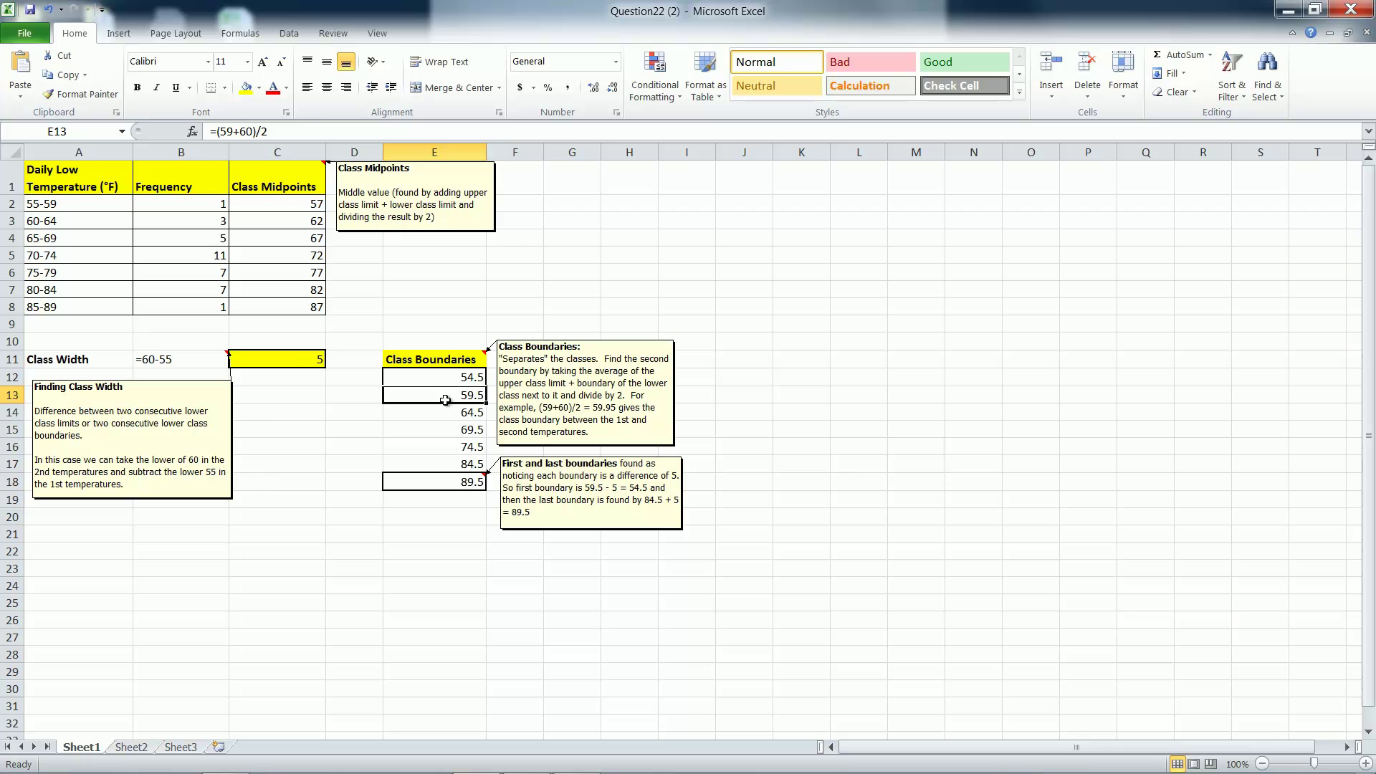
left_click(474, 413)
left_click(444, 430)
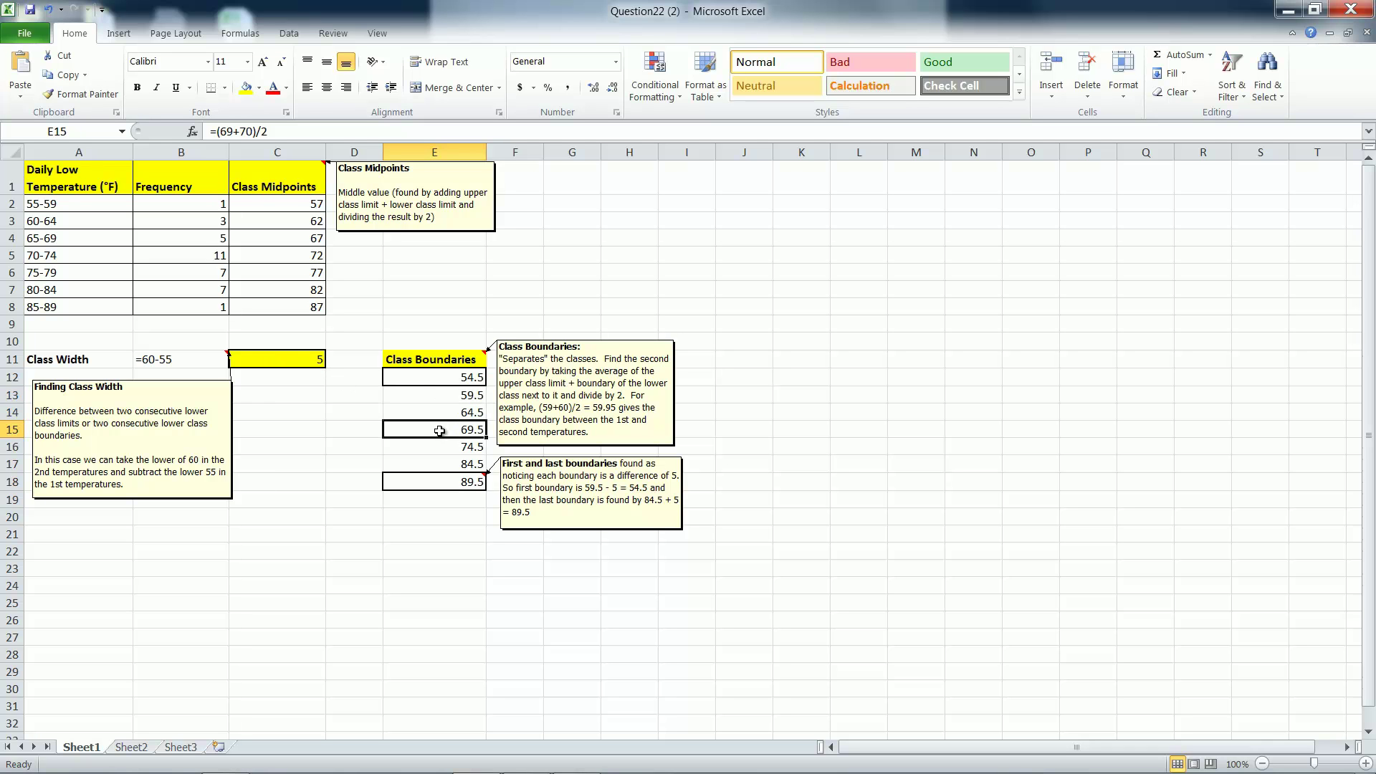
left_click(450, 447)
left_click(449, 398)
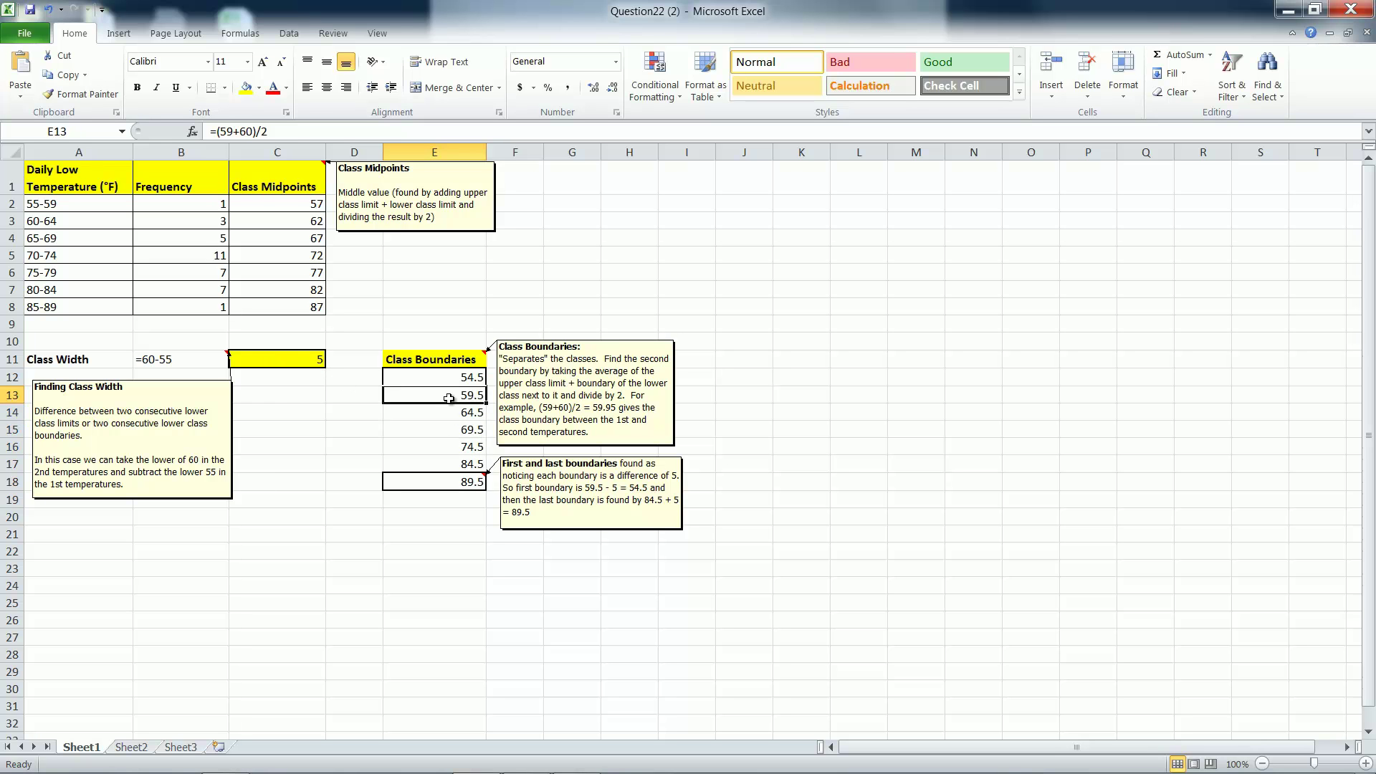
left_click(457, 414)
left_click(433, 430)
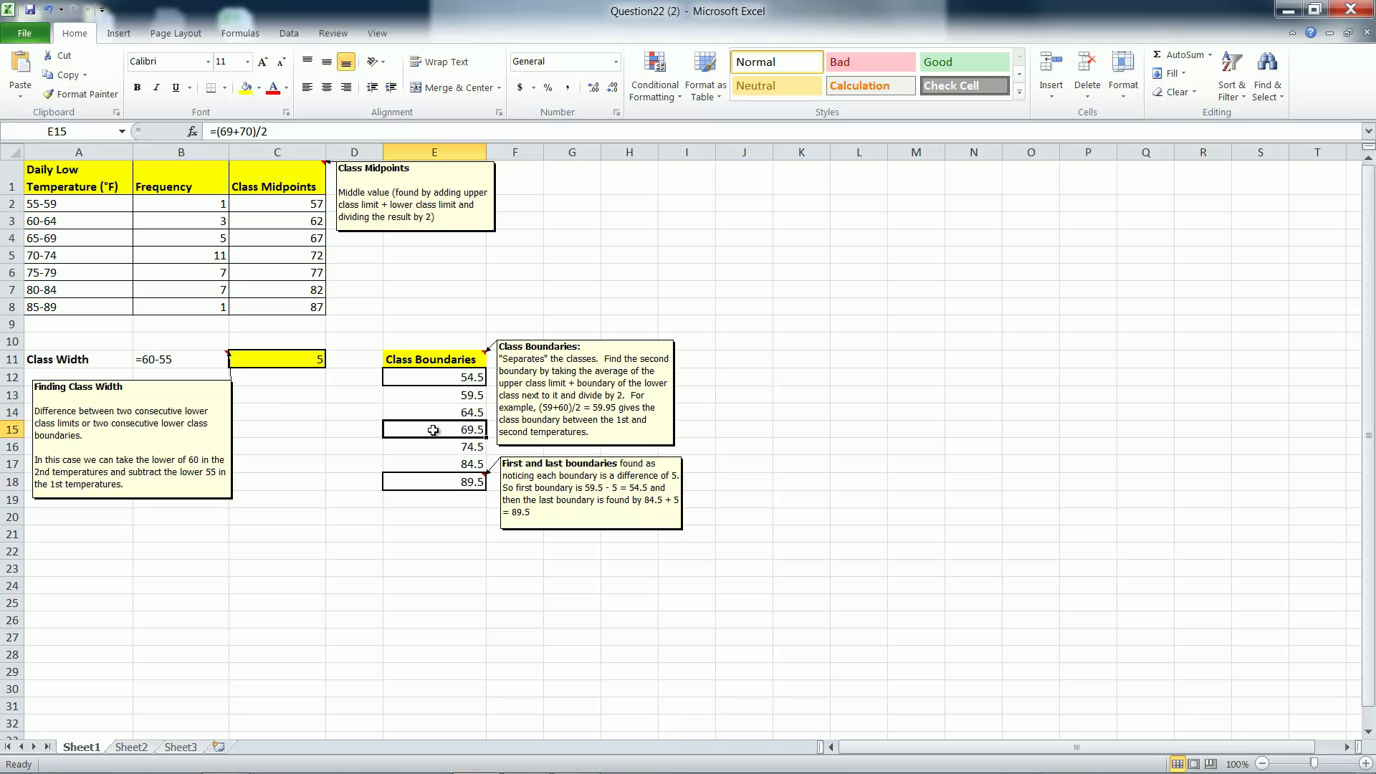
left_click(436, 448)
left_click(438, 465)
left_click(441, 481)
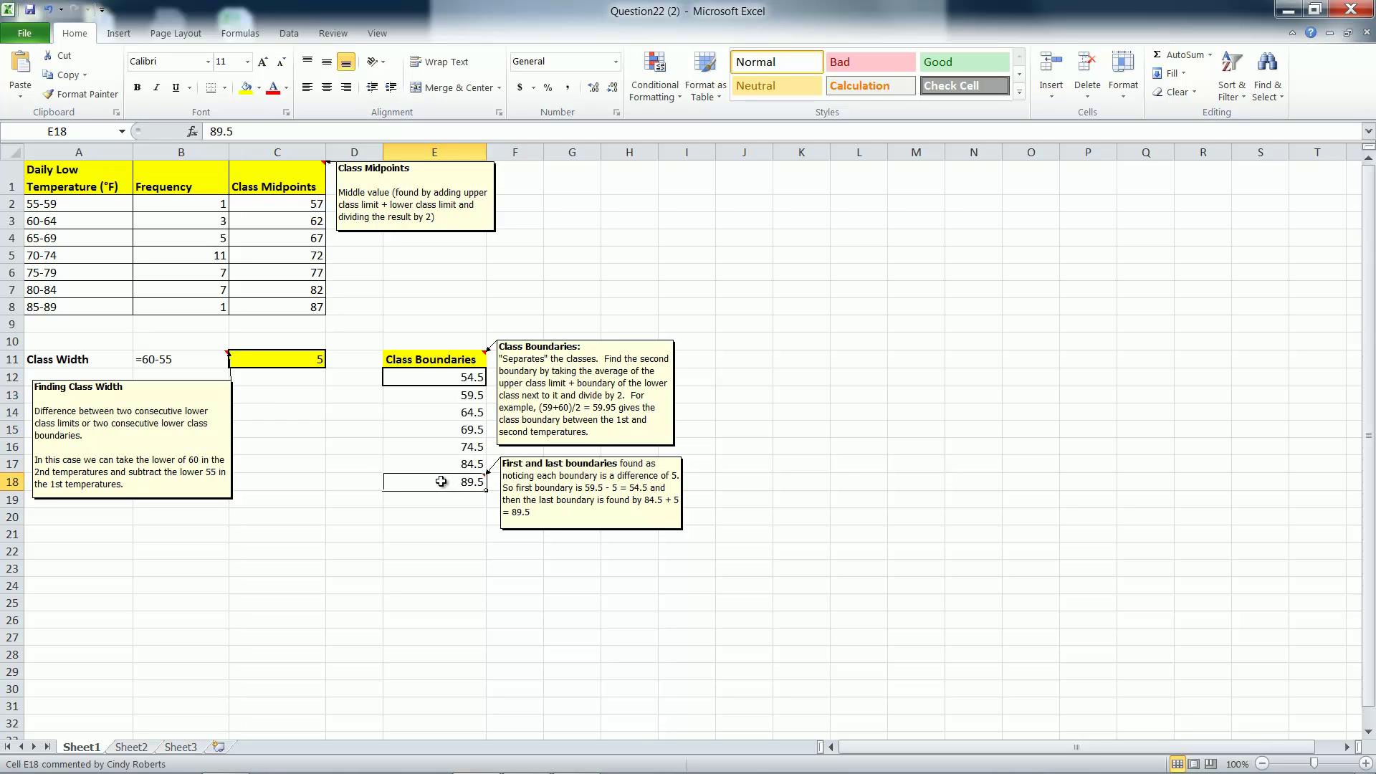
- Compare the second class boundary in E13 with the first one in E12
left_click(448, 398)
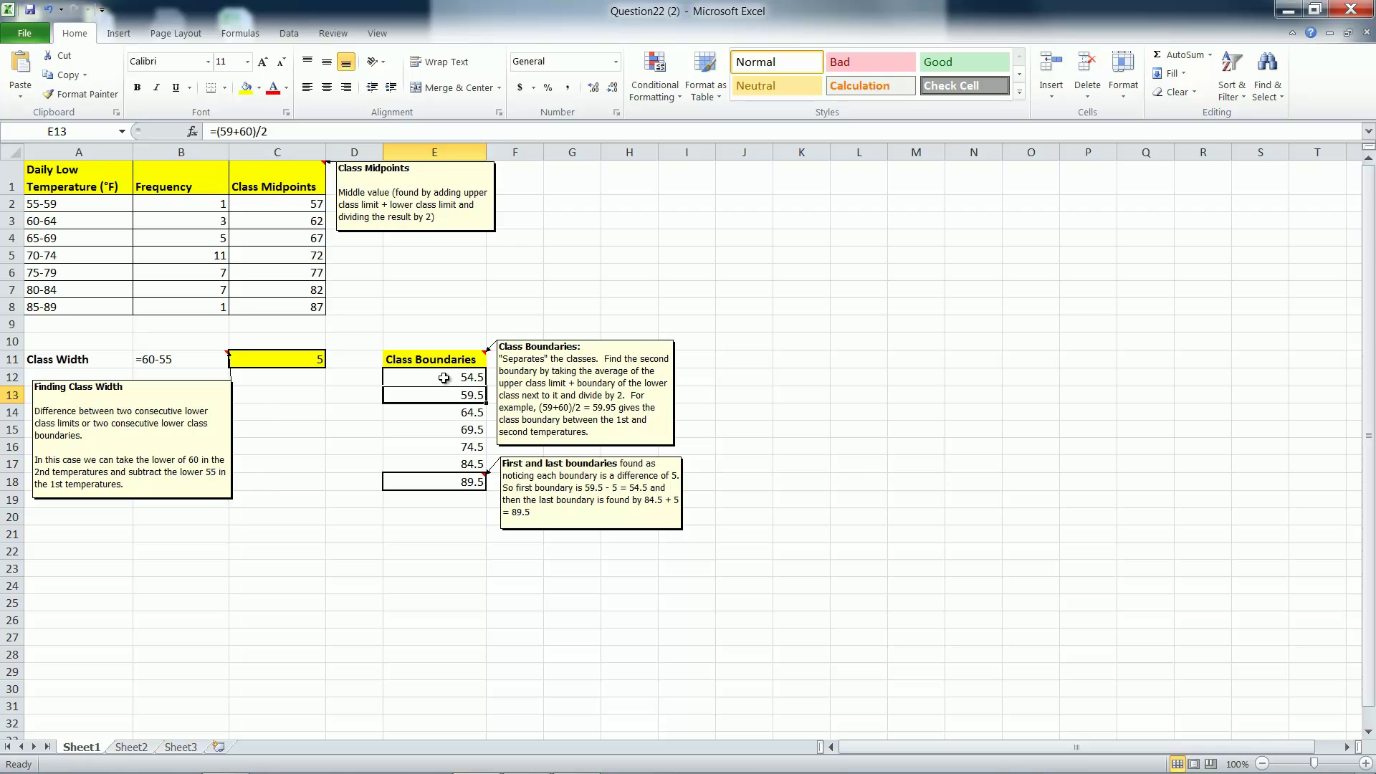
left_click(442, 381)
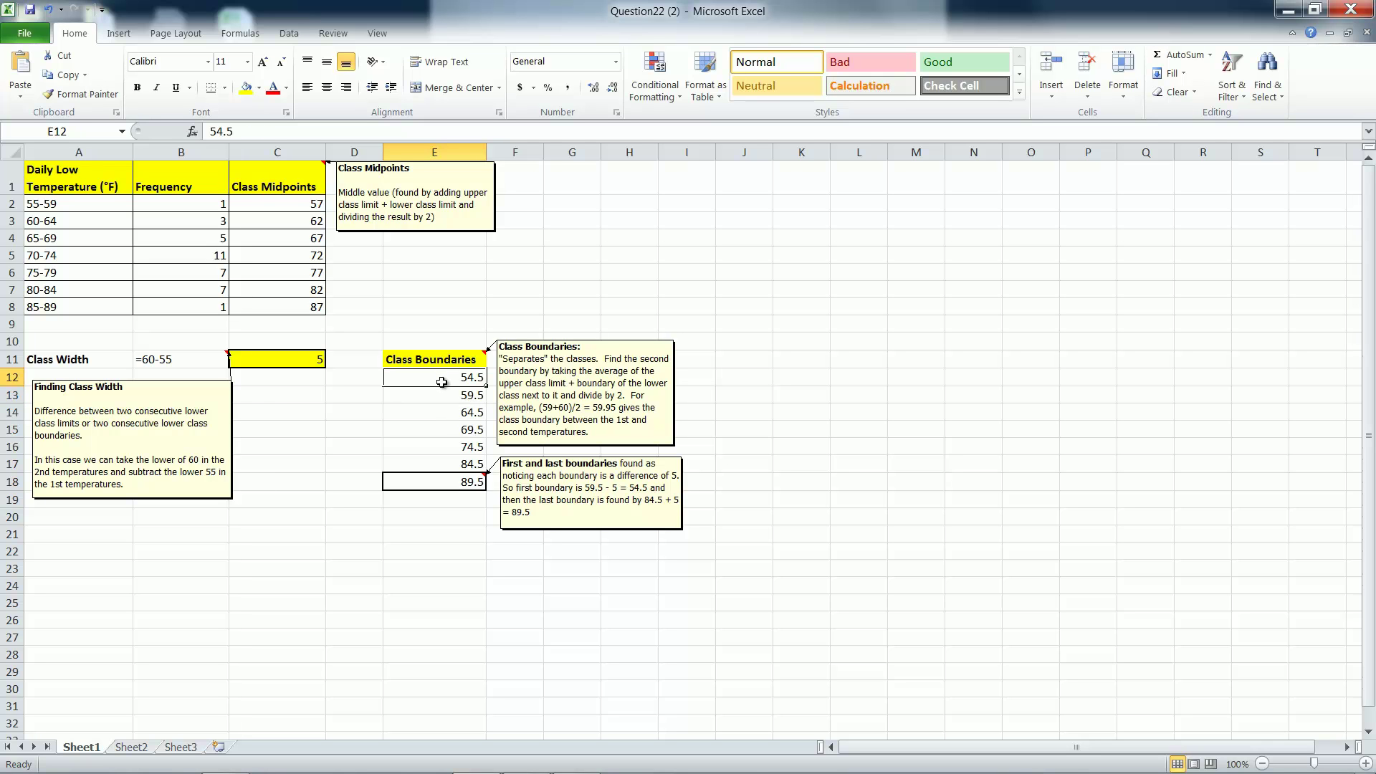
left_click(455, 313)
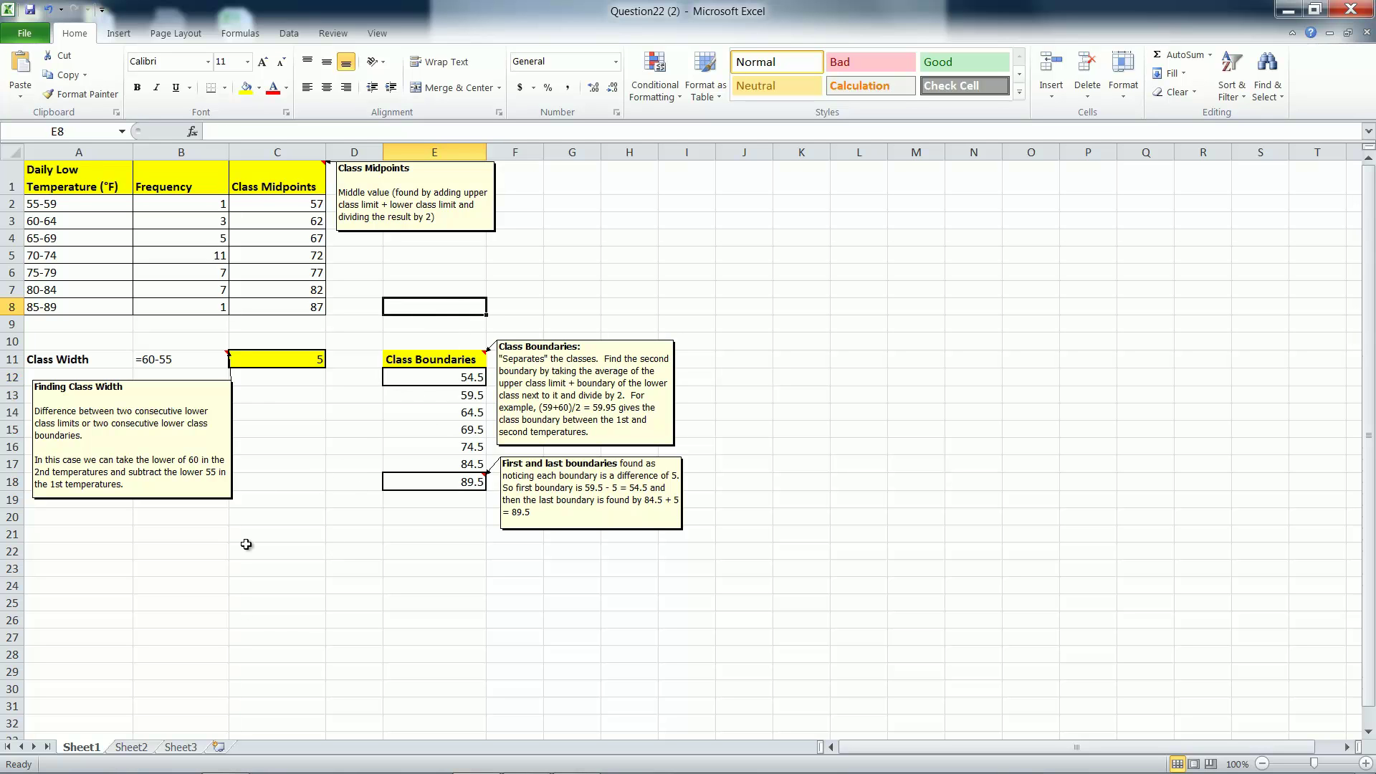
- Review the boundary formula in E15 and the 60-64 class limits in A3
left_click(459, 431)
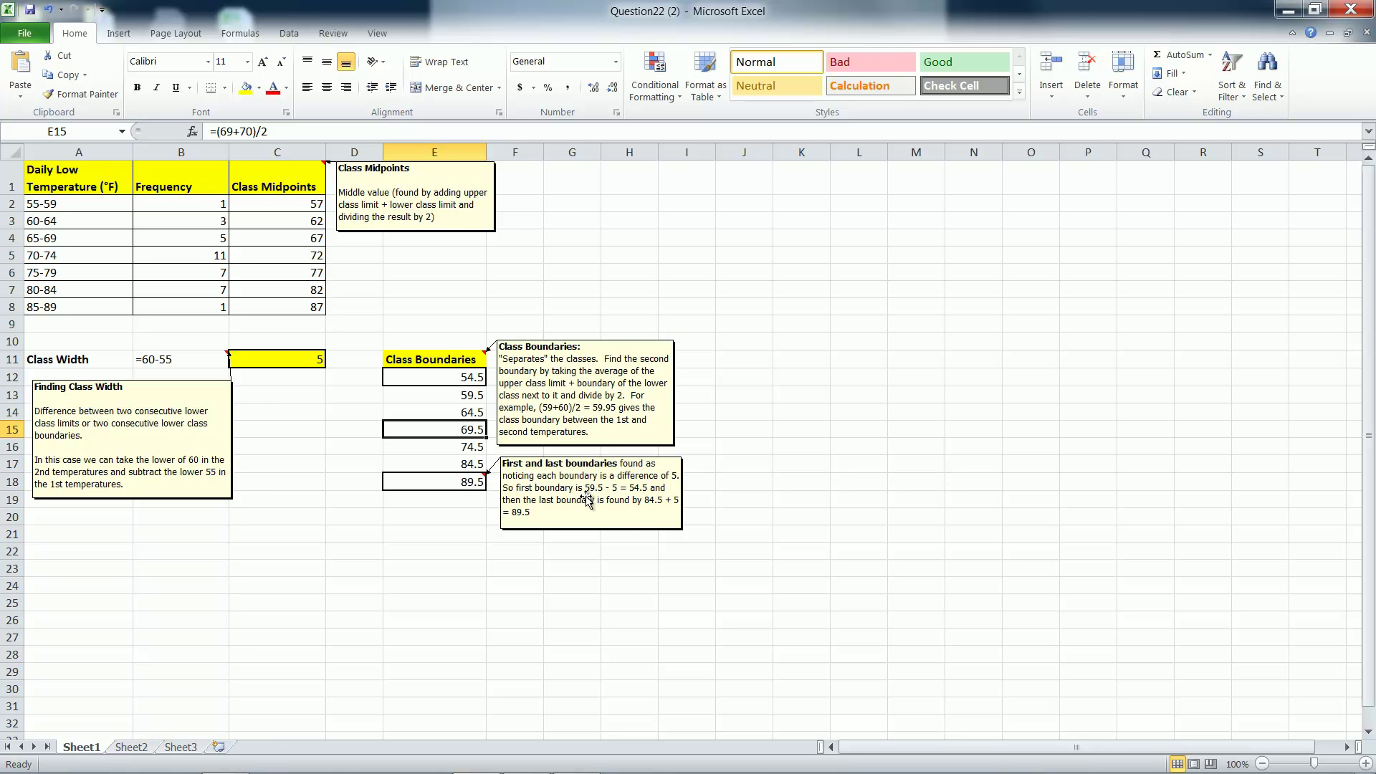
left_click(82, 223)
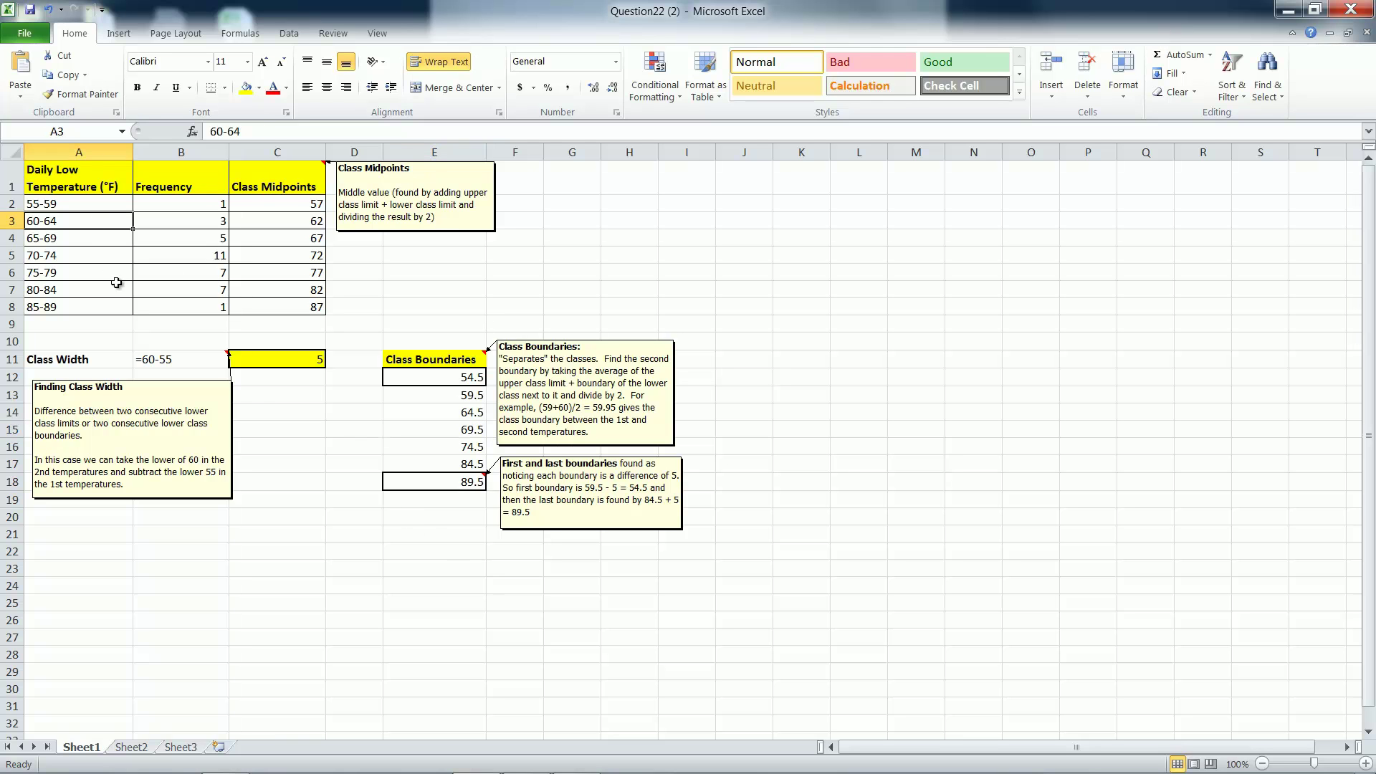
left_click(363, 602)
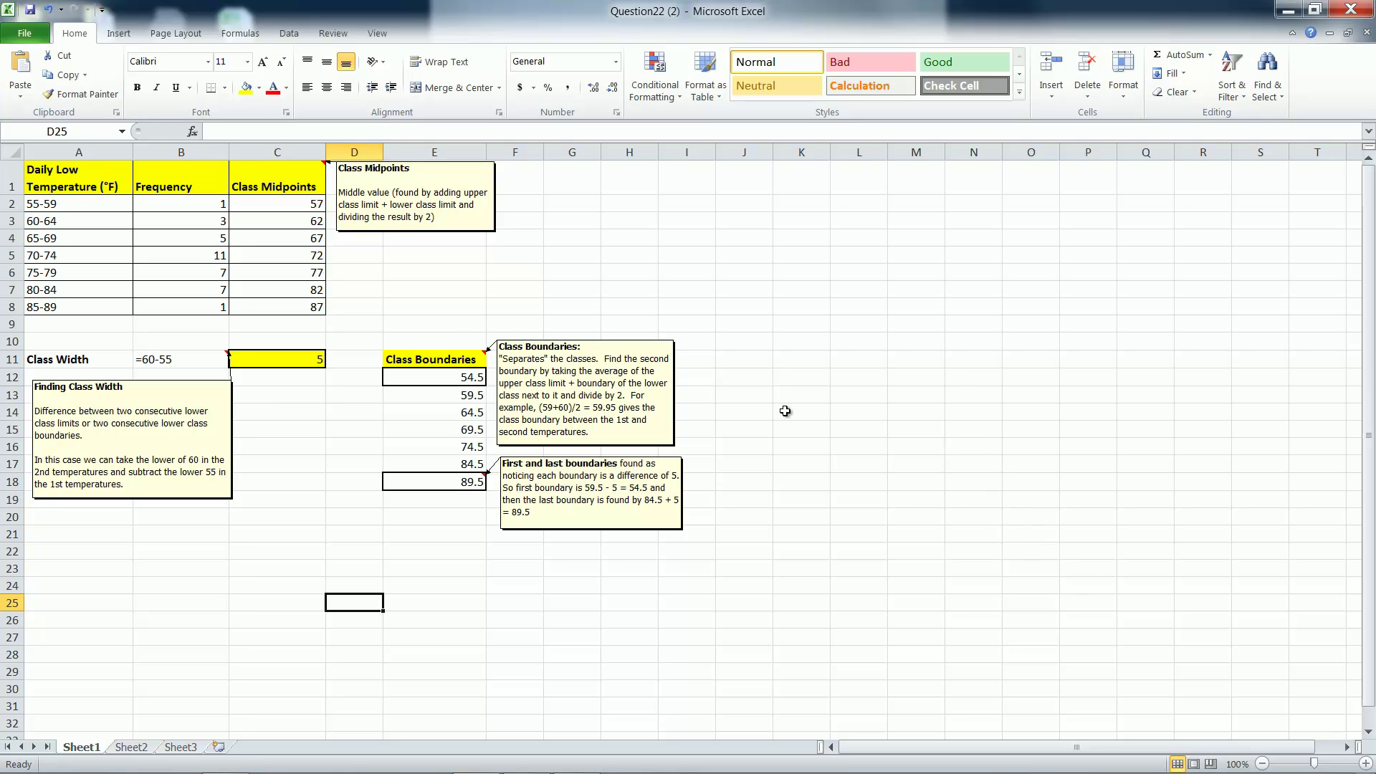
- Recheck the class midpoint formulas for the 70-74, 85-89 and 65-69 classes
left_click(286, 255)
left_click(291, 306)
left_click(309, 243)
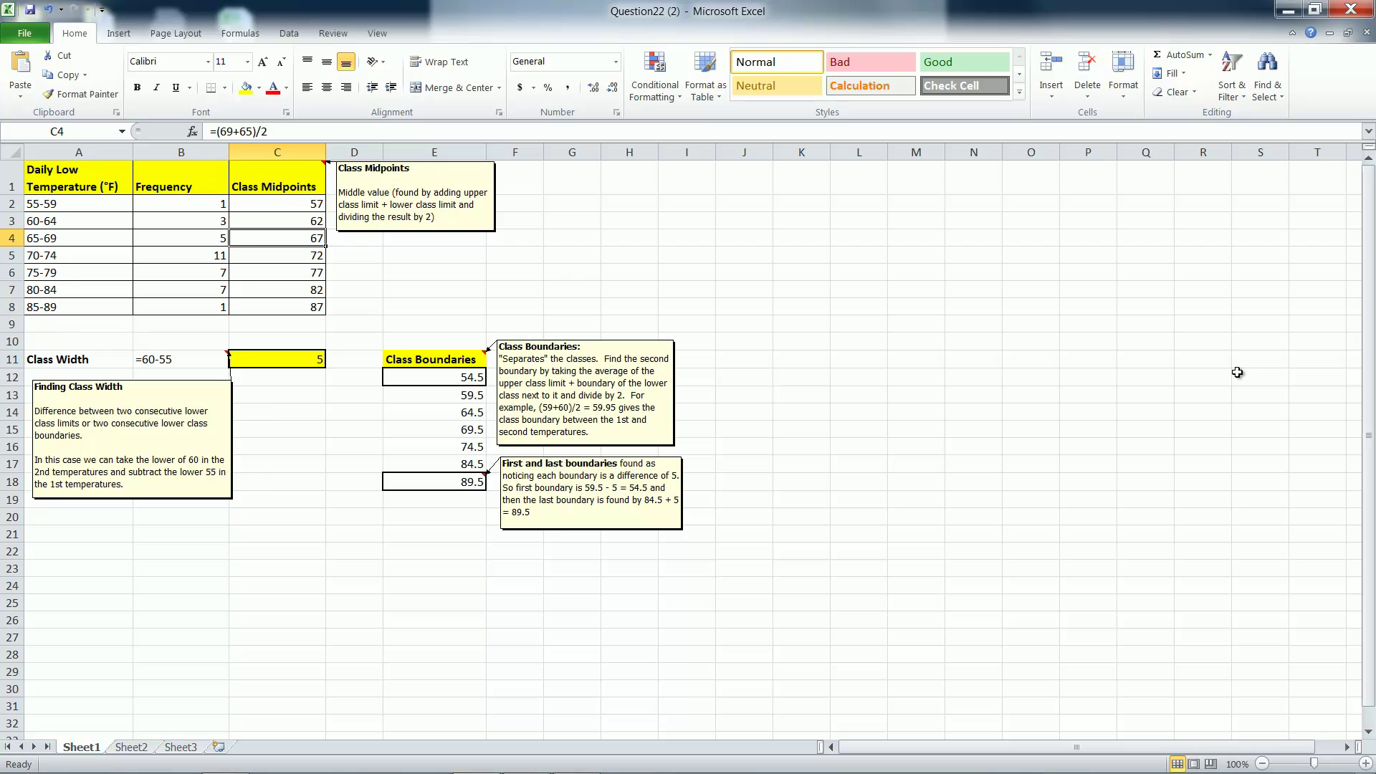
left_click(807, 291)
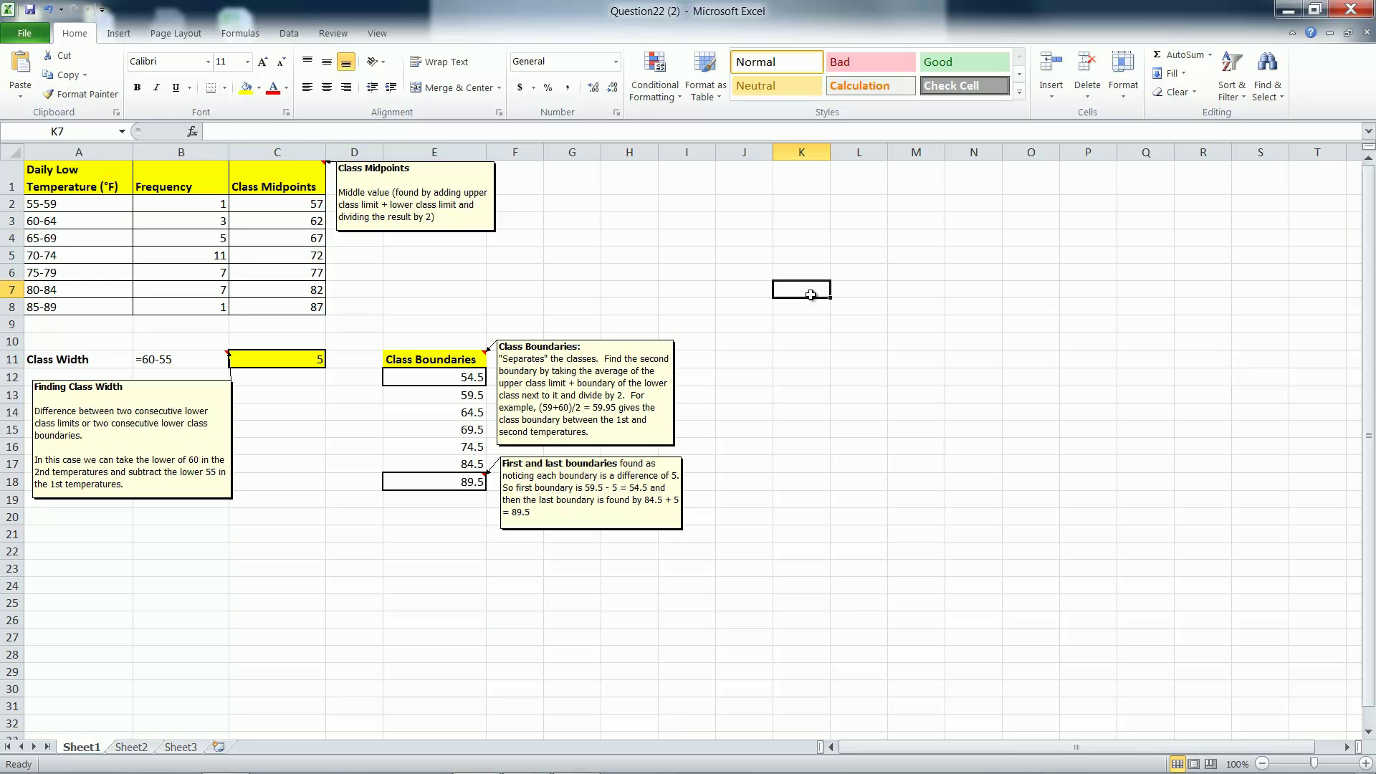